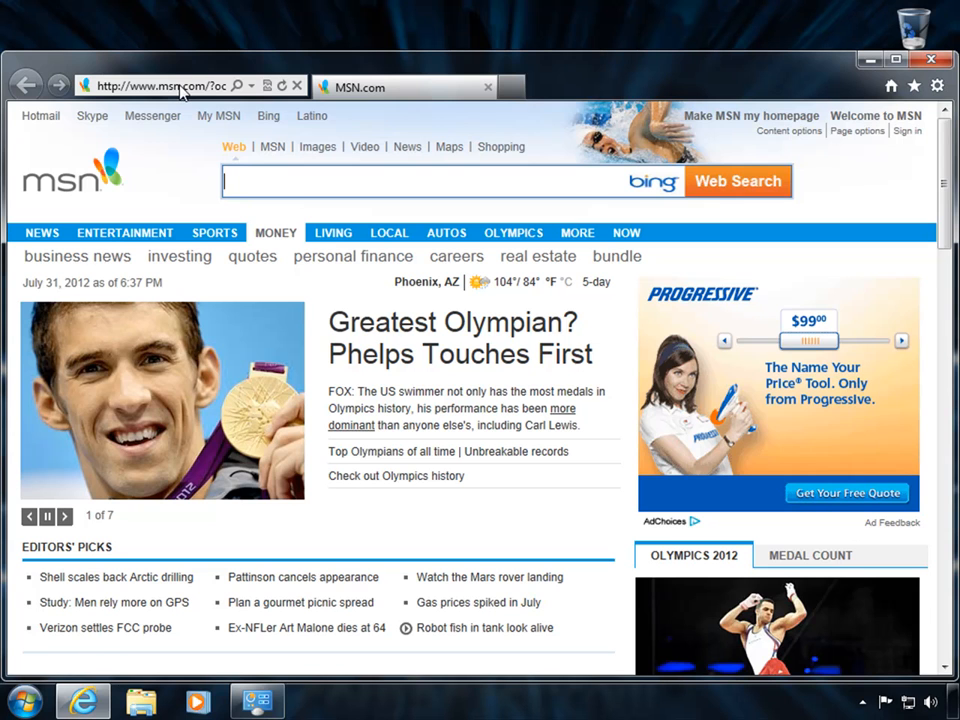
Go to logmein.com and start the free trial sign-up for accessing computers remotely.
{"action": "left_click", "coordinate": [180, 86]}
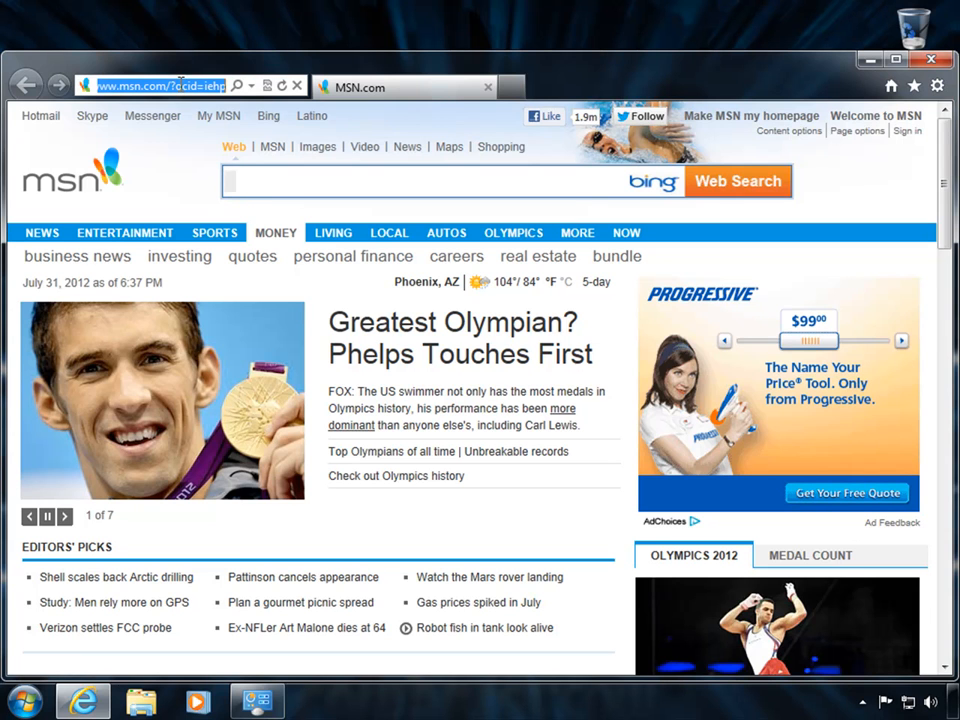
{"action": "key", "text": "BackSpace"}
{"action": "type", "text": "logmein.com"}
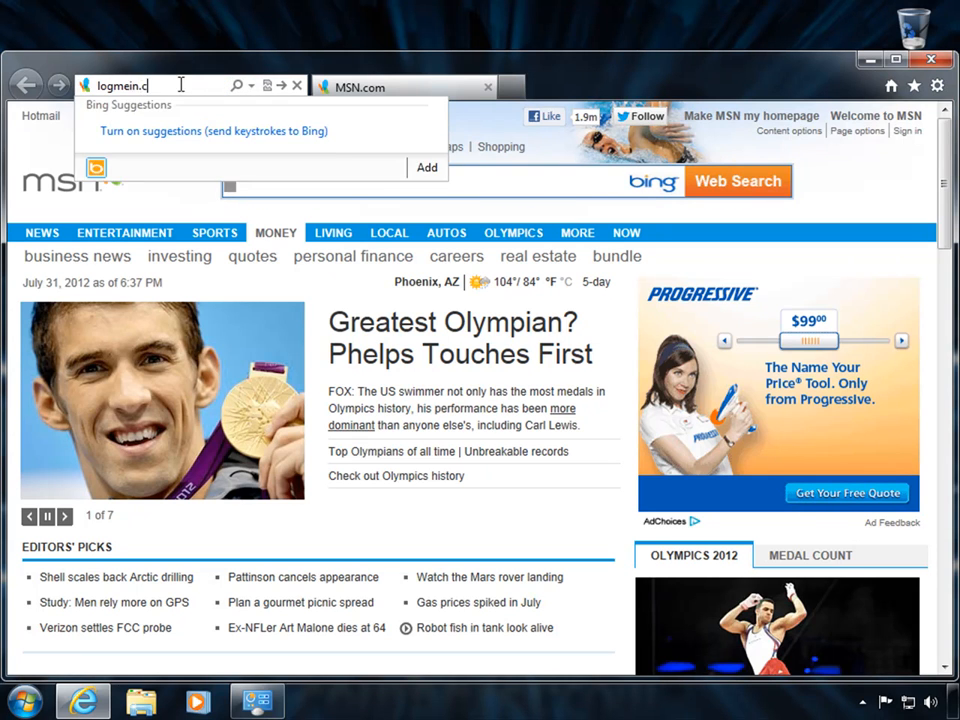
{"action": "key", "text": "Return"}
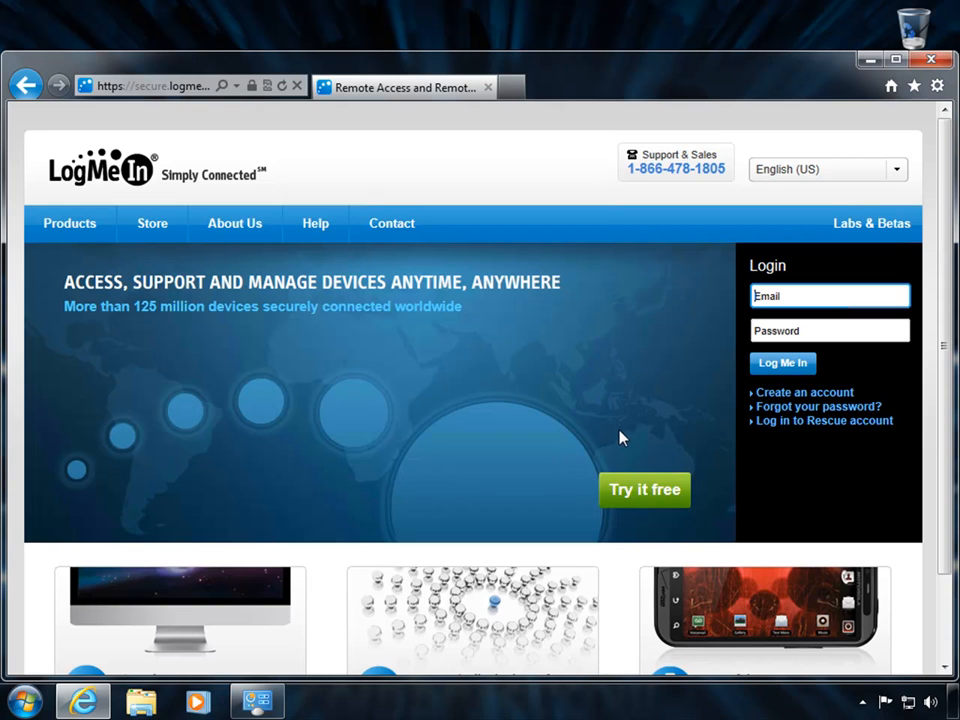
{"action": "left_click", "coordinate": [643, 497]}
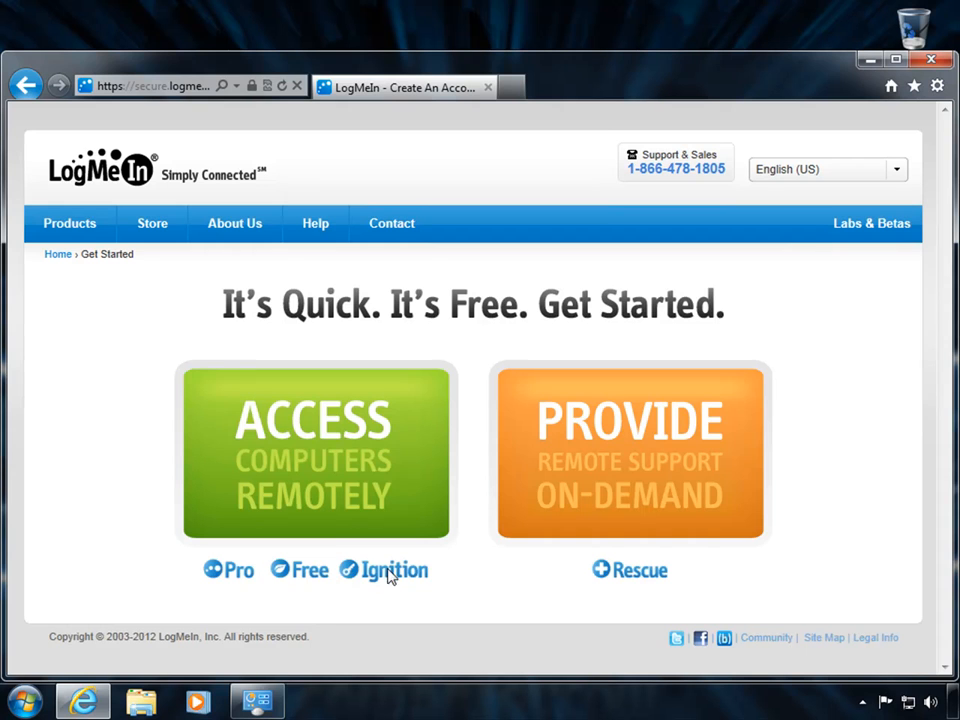
{"action": "left_click", "coordinate": [311, 458]}
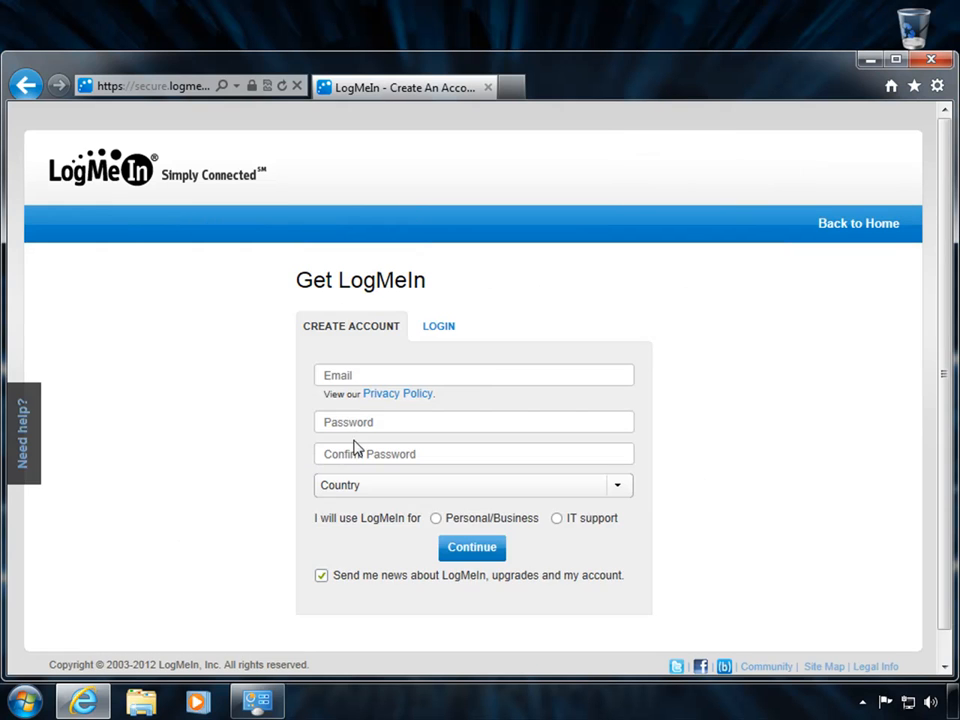
Enter the account e-mail address, a password and its confirmation.
{"action": "left_click", "coordinate": [380, 369]}
{"action": "key", "text": "Tab"}
{"action": "type", "text": "•••••••"}
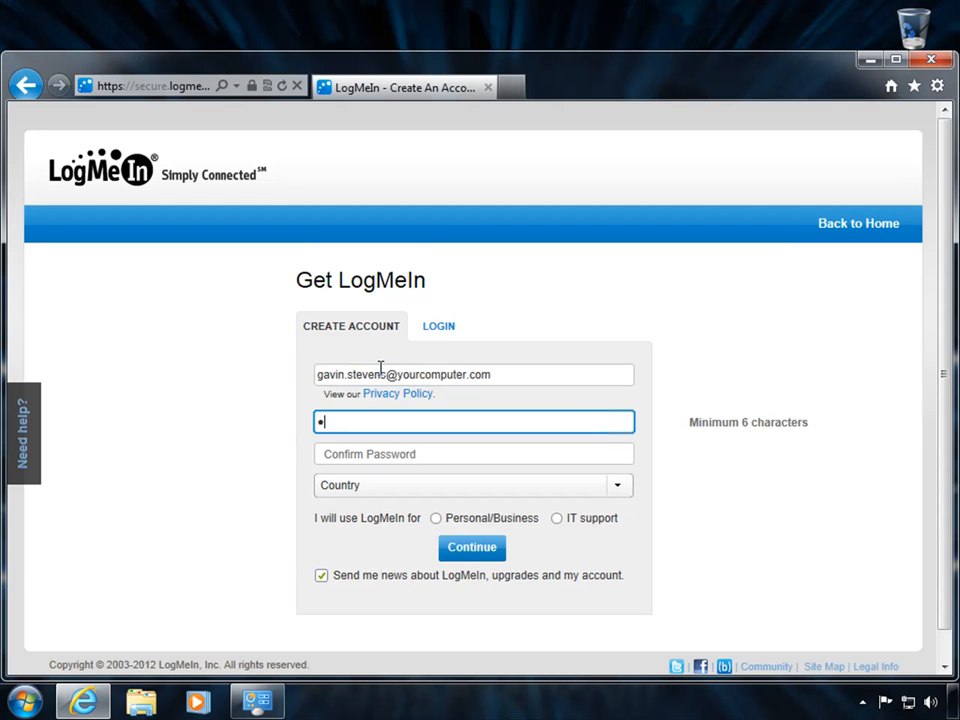
{"action": "type", "text": "••"}
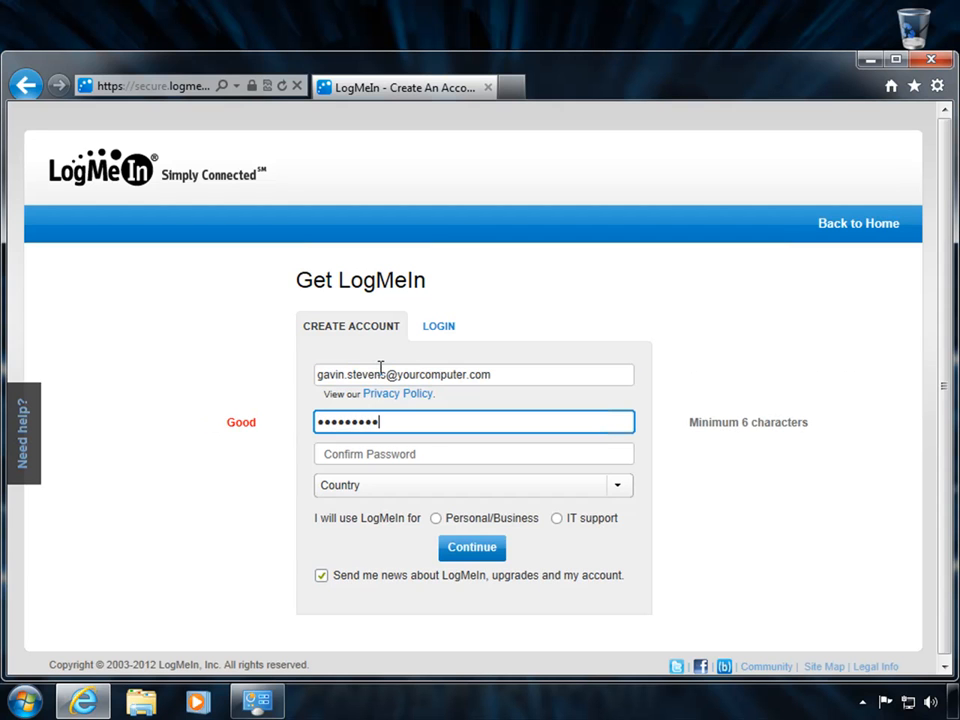
{"action": "key", "text": "Tab"}
{"action": "type", "text": "•••••••••"}
{"action": "key", "text": "Tab"}
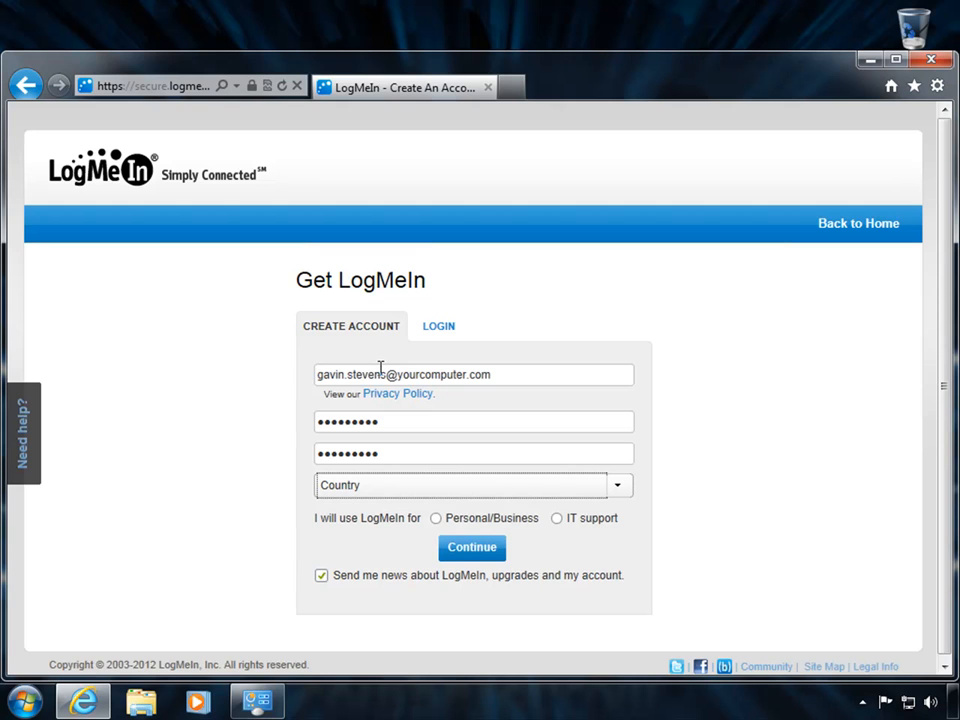
Choose United States and Personal/Business use, opt out of news e-mails, and submit.
{"action": "left_click", "coordinate": [374, 492]}
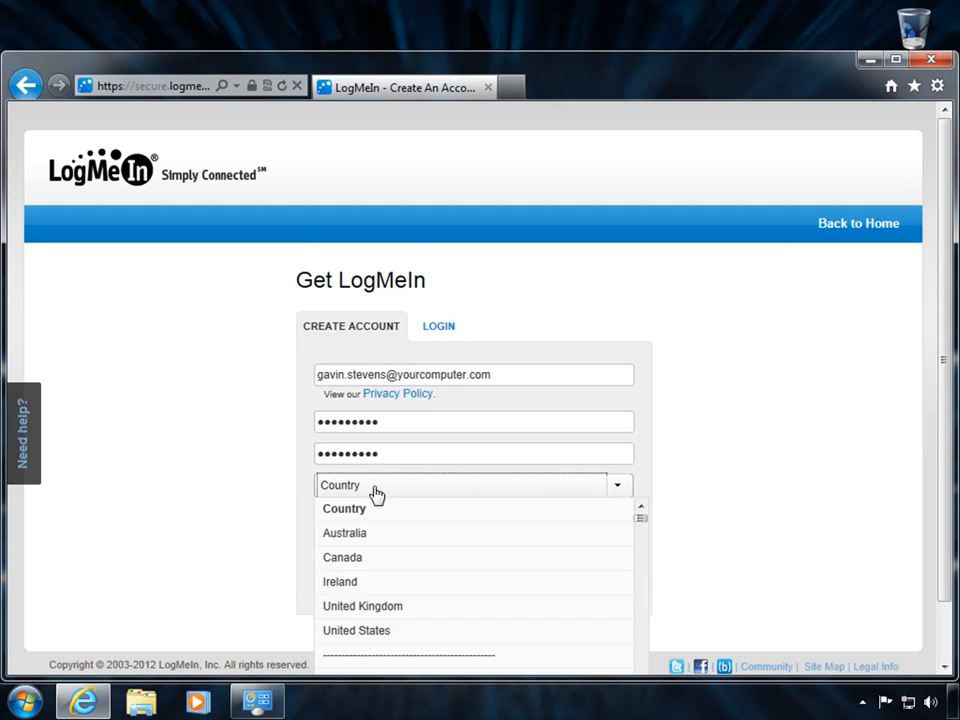
{"action": "left_click", "coordinate": [370, 632]}
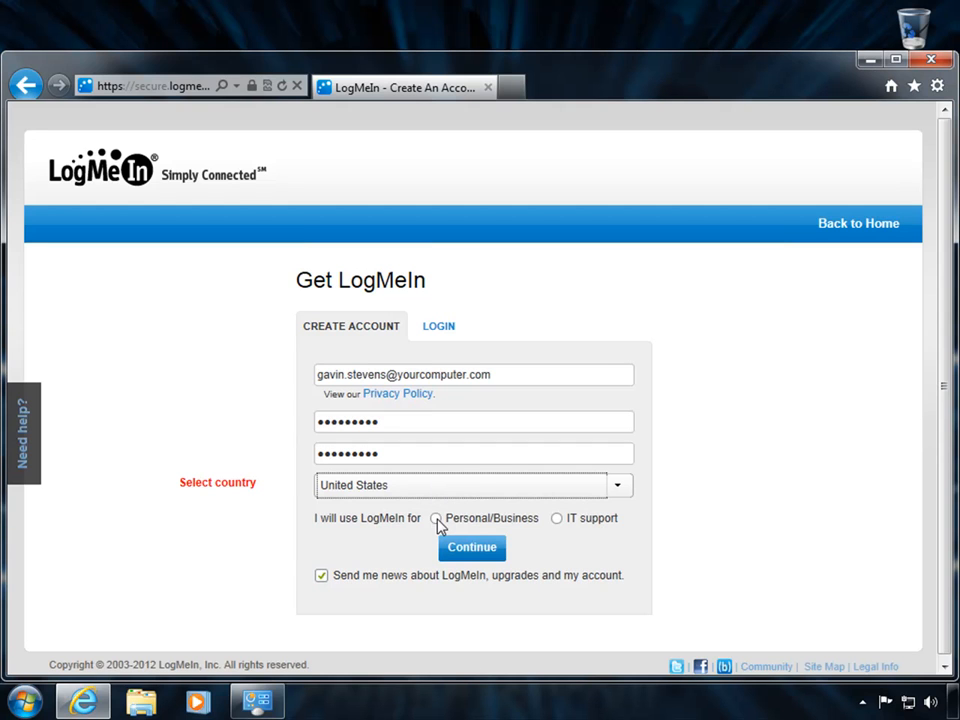
{"action": "left_click", "coordinate": [436, 519]}
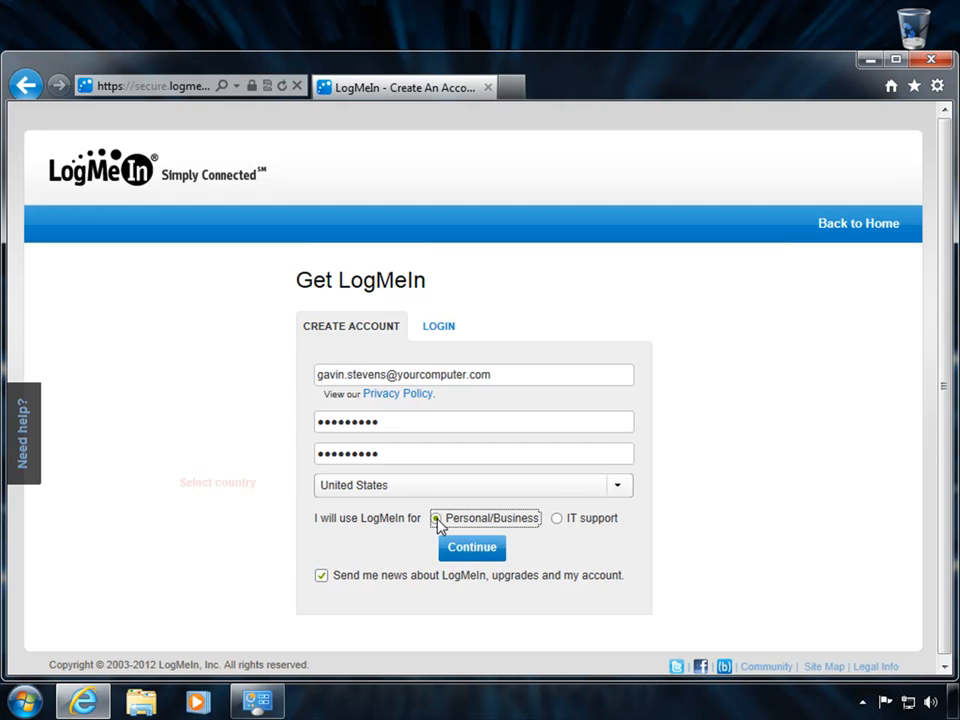
{"action": "left_click", "coordinate": [321, 577]}
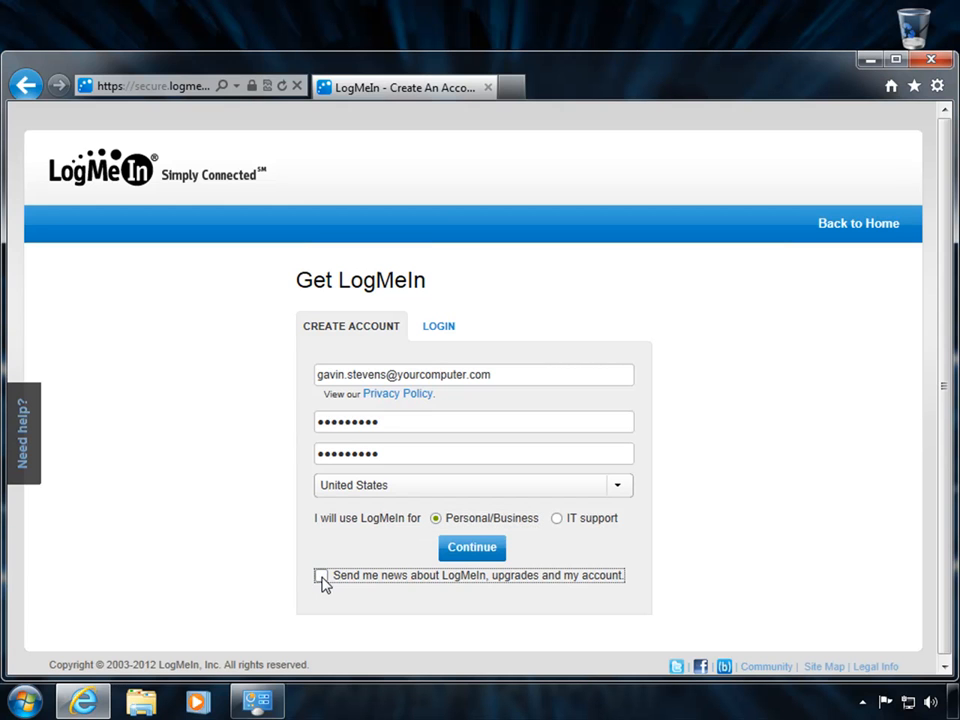
{"action": "left_click", "coordinate": [468, 550]}
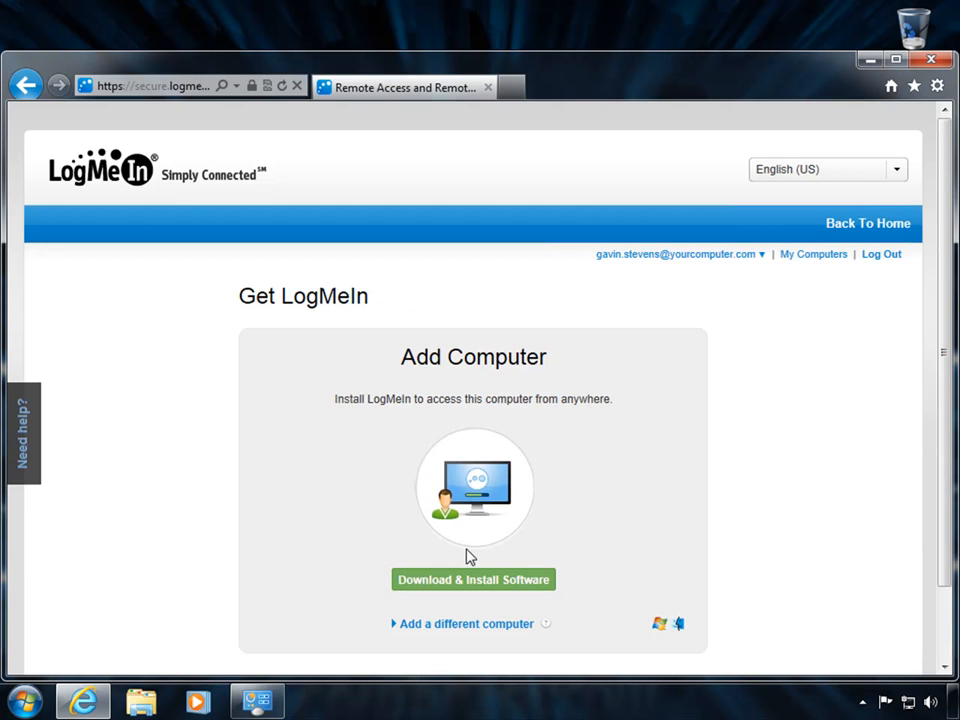
Download the LogMeIn software and run the LogMeIn.msi installer straight away.
{"action": "scroll", "coordinate": [407, 456], "scroll_direction": "down", "scroll_amount": 2}
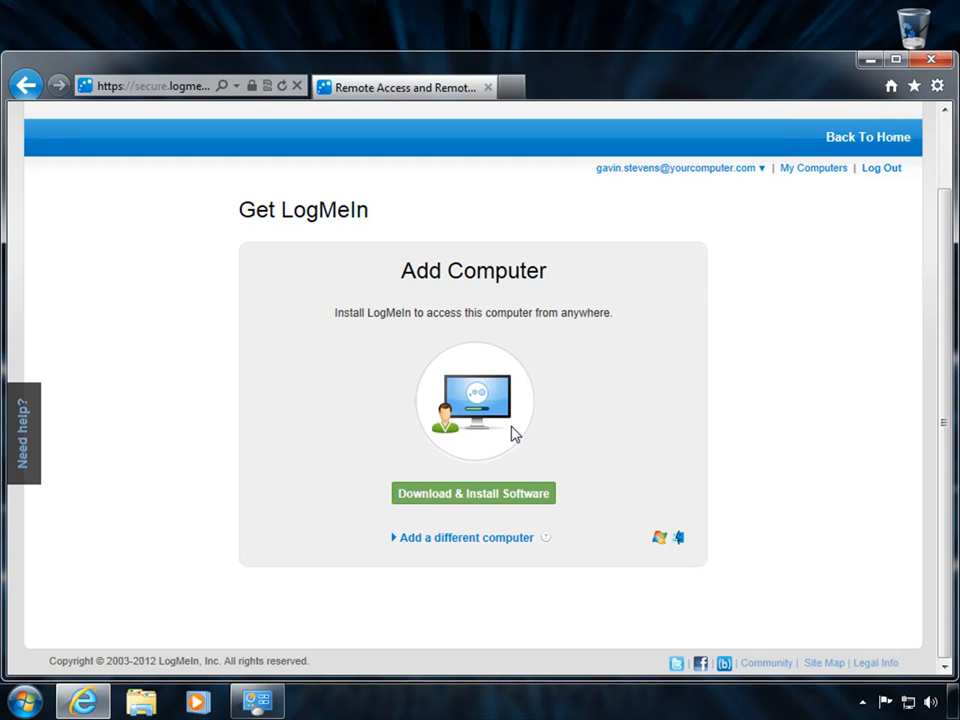
{"action": "left_click", "coordinate": [478, 494]}
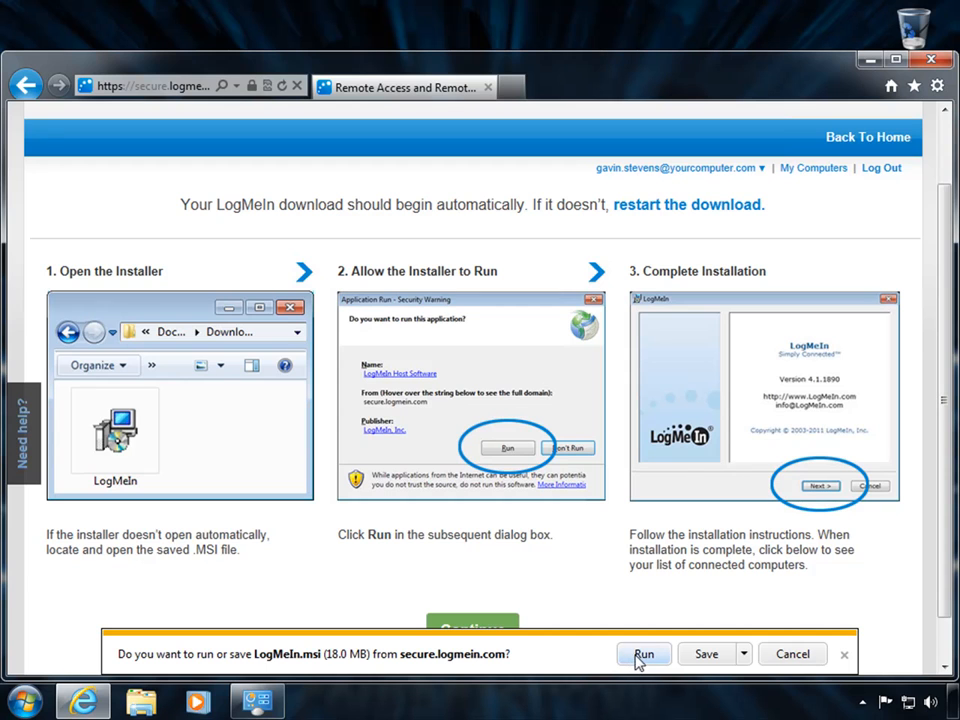
{"action": "left_click", "coordinate": [644, 655]}
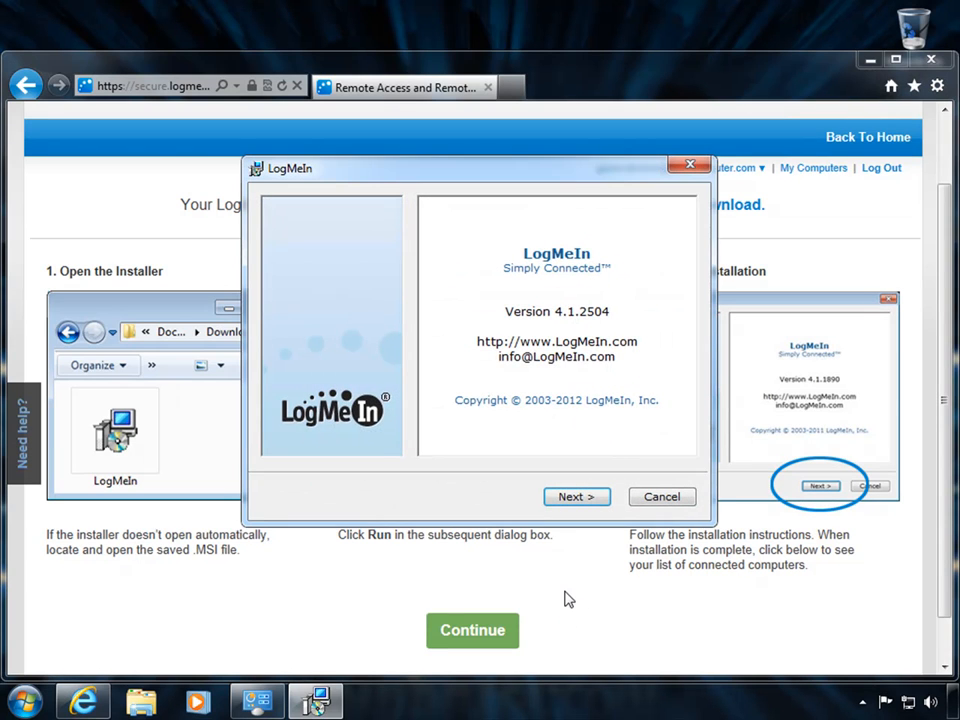
Move past the welcome and account pages, accept the licence, keep Typical setup and the WIN7TEST-PC description.
{"action": "left_click", "coordinate": [574, 497]}
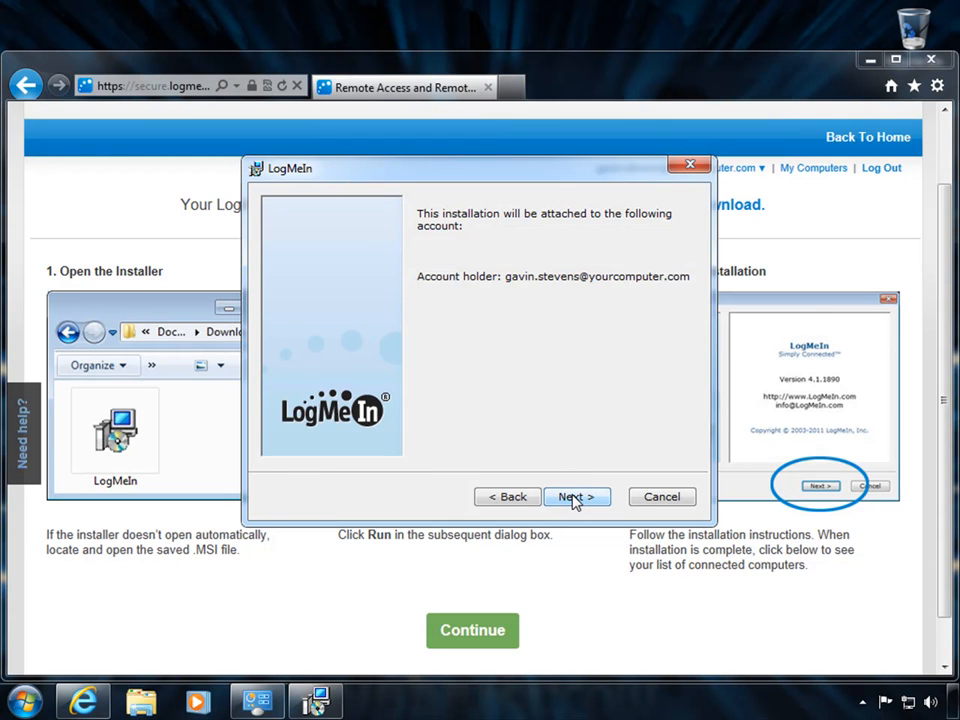
{"action": "left_click", "coordinate": [575, 499]}
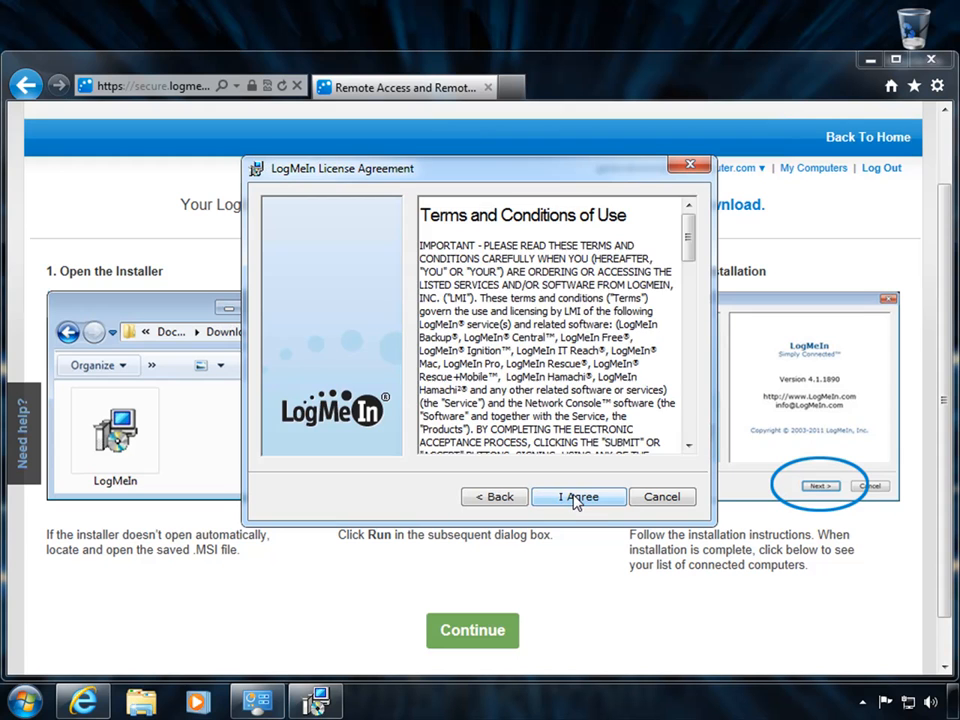
{"action": "left_click", "coordinate": [576, 499]}
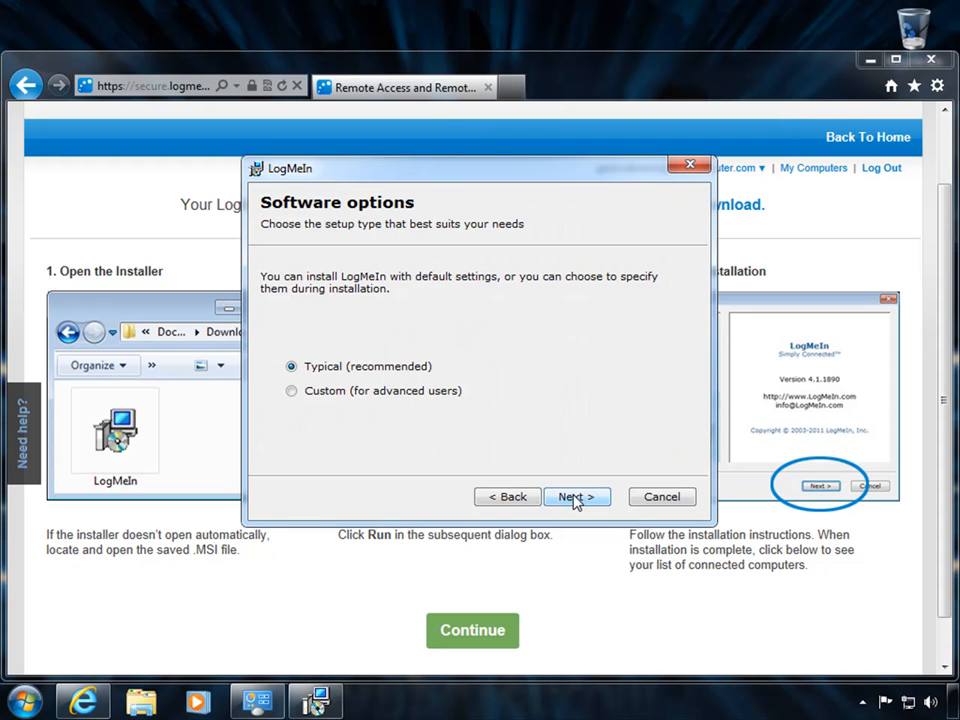
{"action": "left_click", "coordinate": [576, 499]}
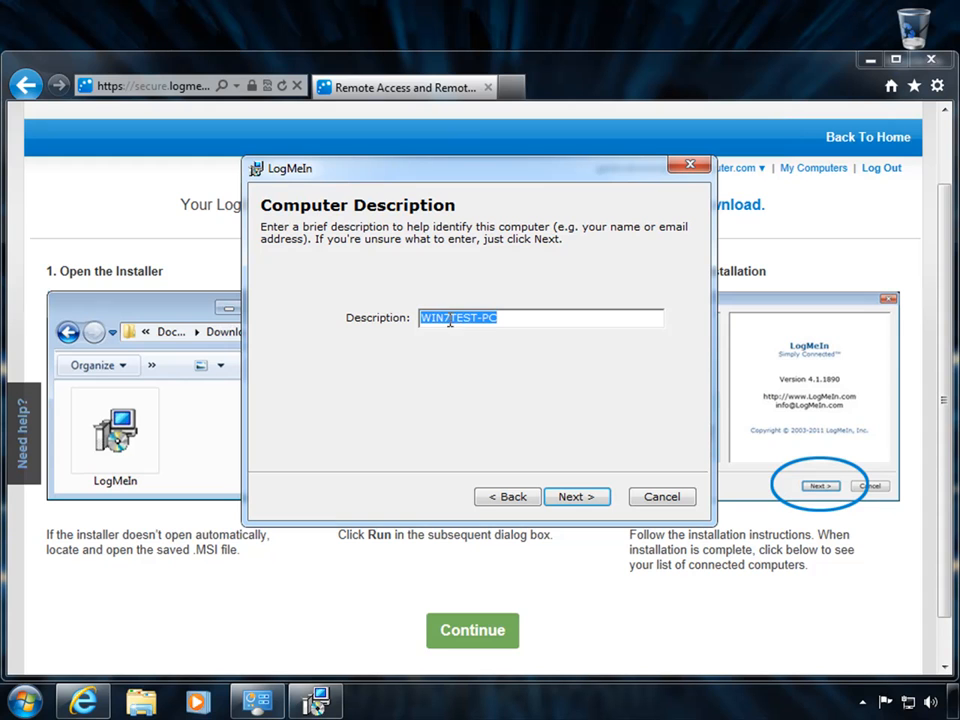
{"action": "left_click", "coordinate": [568, 497]}
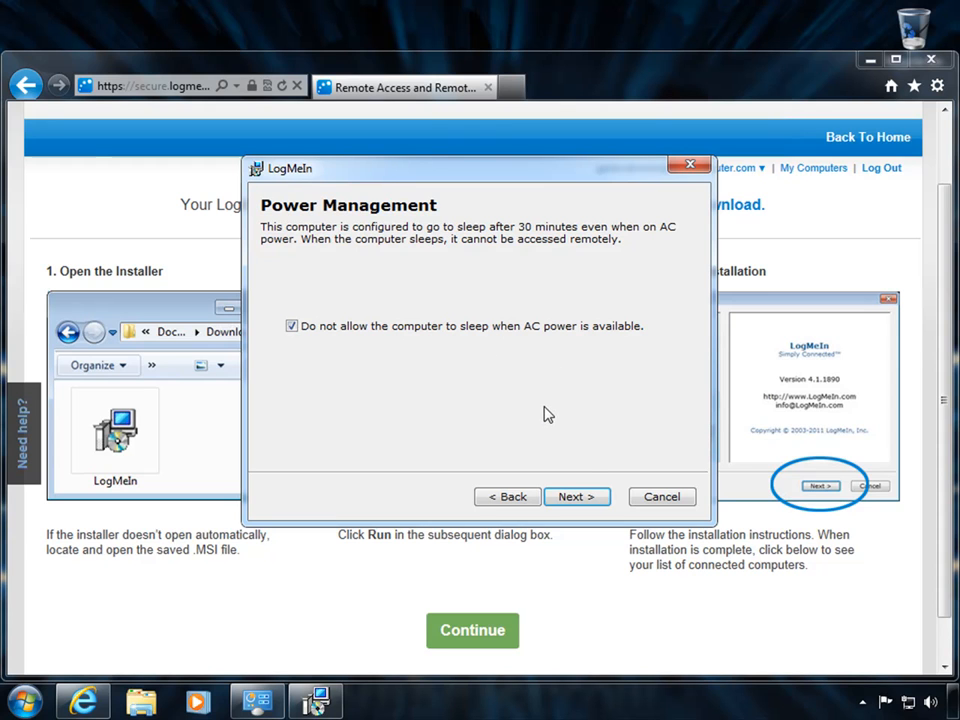
Accept the default power and C:\Program Files (x86)\LogMeIn\ settings, untick Launch LogMeIn, and finish.
{"action": "left_click", "coordinate": [575, 500]}
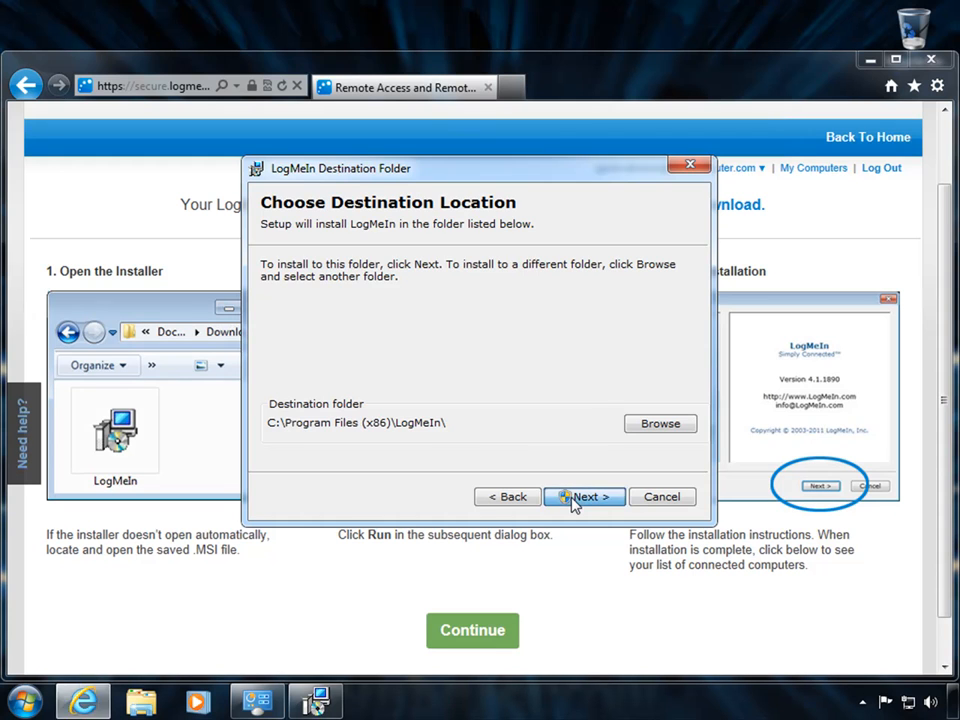
{"action": "left_click", "coordinate": [577, 497]}
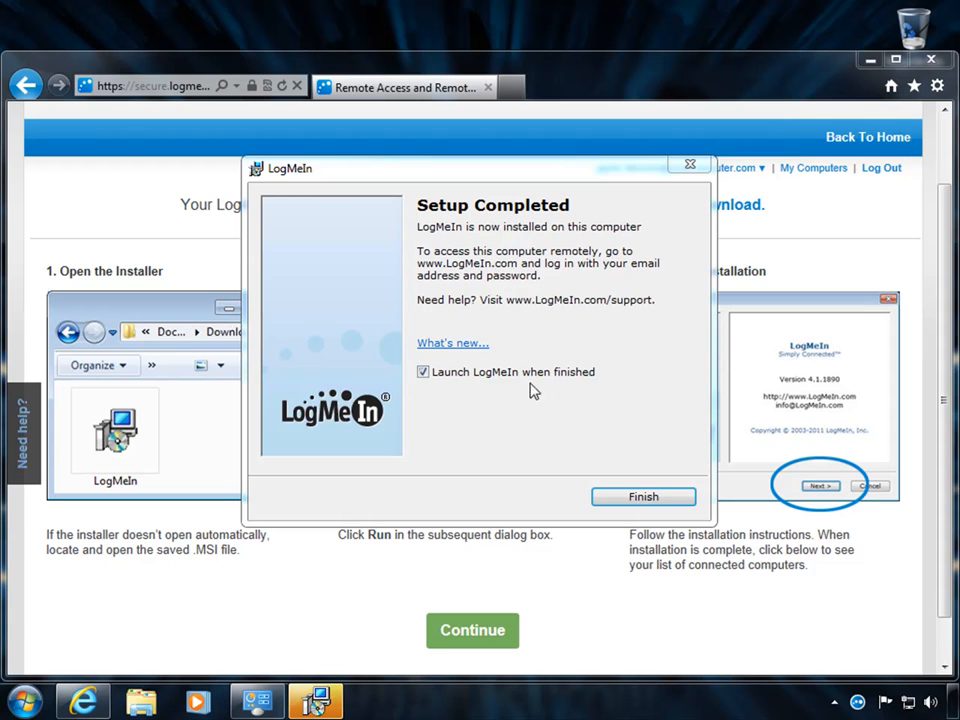
{"action": "left_click", "coordinate": [491, 380]}
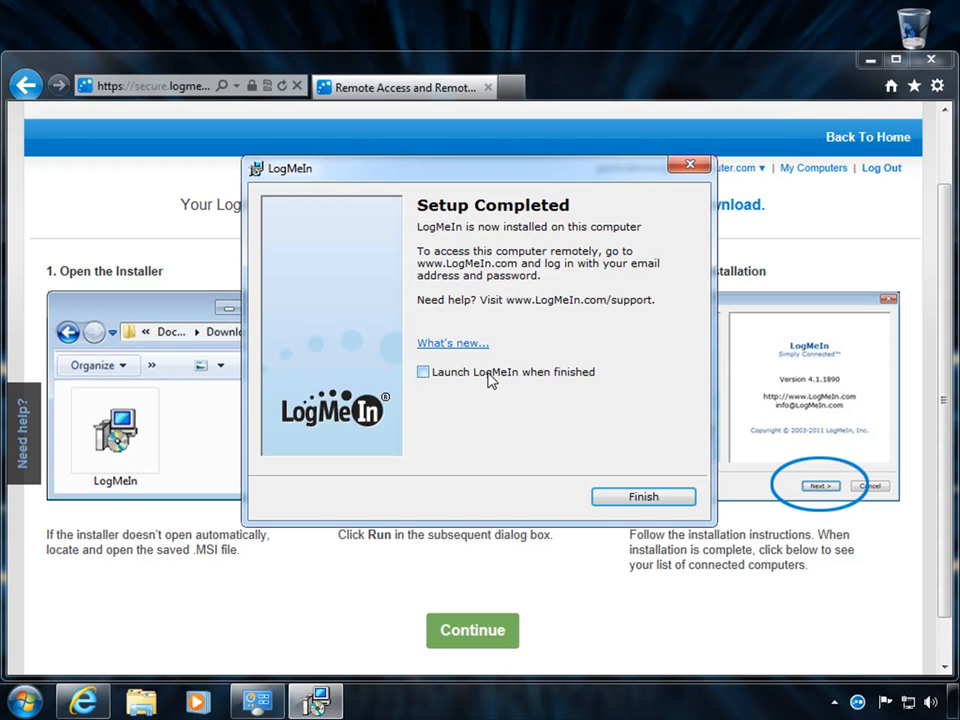
{"action": "left_click", "coordinate": [619, 503]}
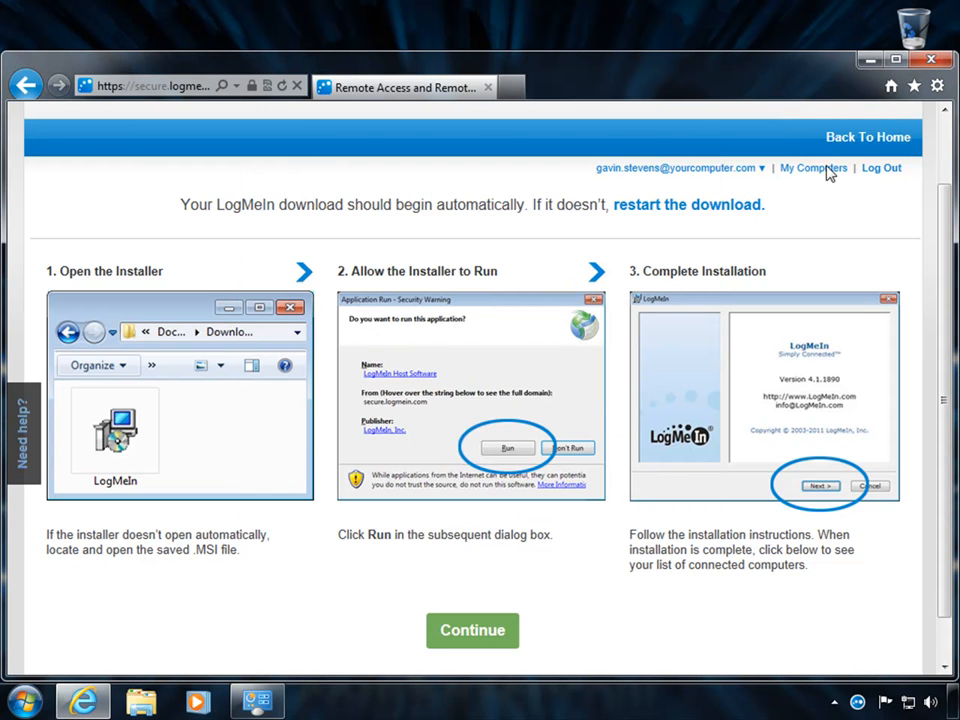
Minimize the browser and open LogMeIn Pro from its icon in the hidden tray icons.
{"action": "left_click", "coordinate": [868, 63]}
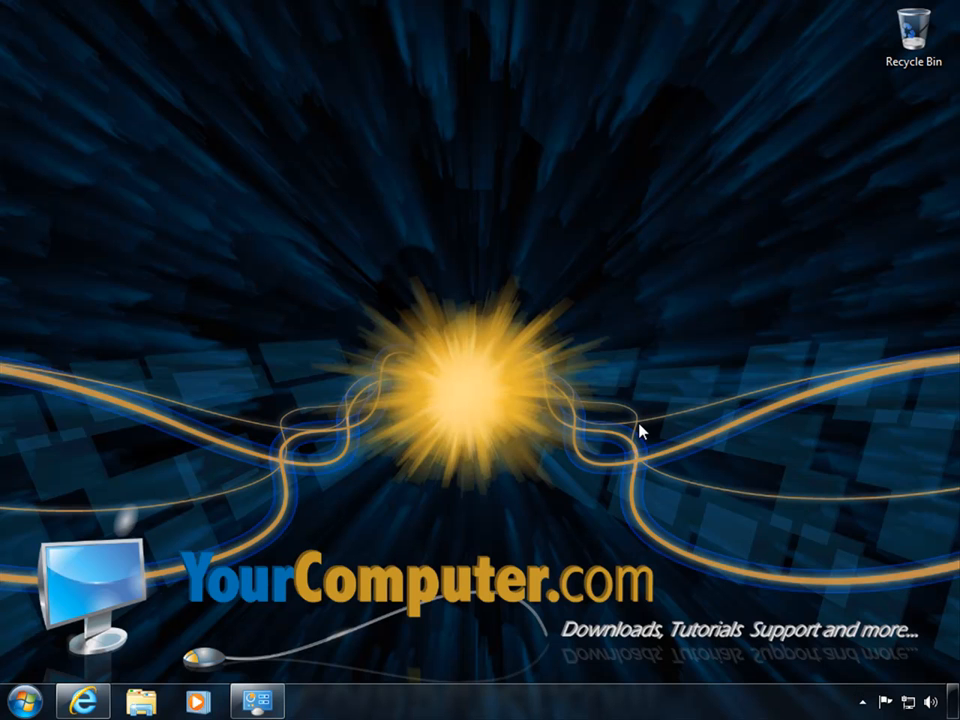
{"action": "left_click", "coordinate": [862, 702]}
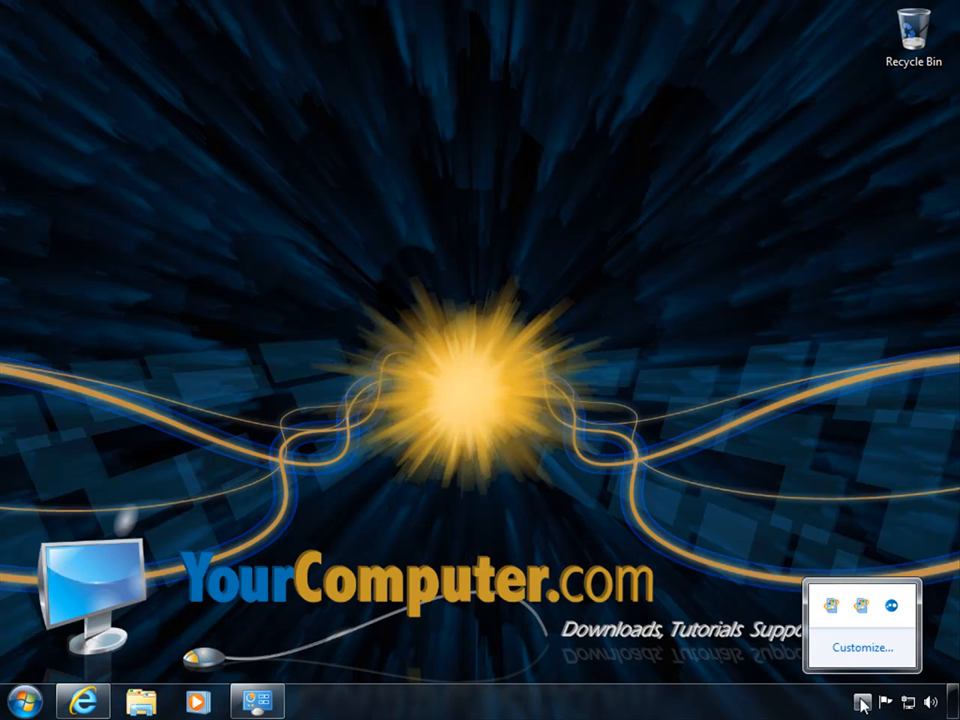
{"action": "left_click", "coordinate": [892, 606]}
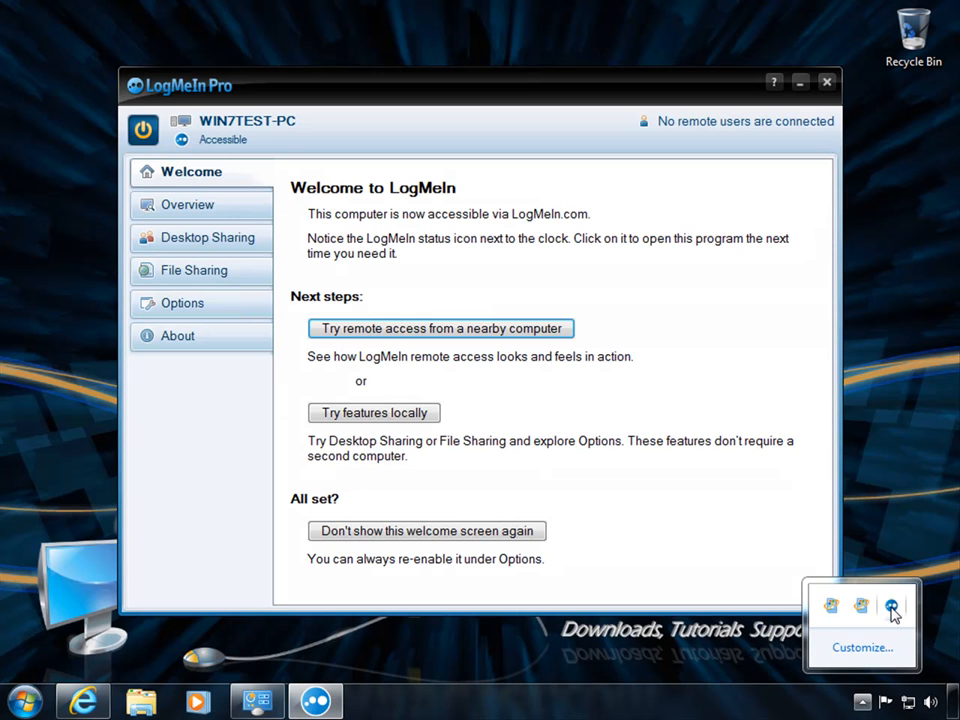
Browse the computer overview, Desktop Sharing and File Sharing pages, ending on Options.
{"action": "left_click", "coordinate": [682, 387]}
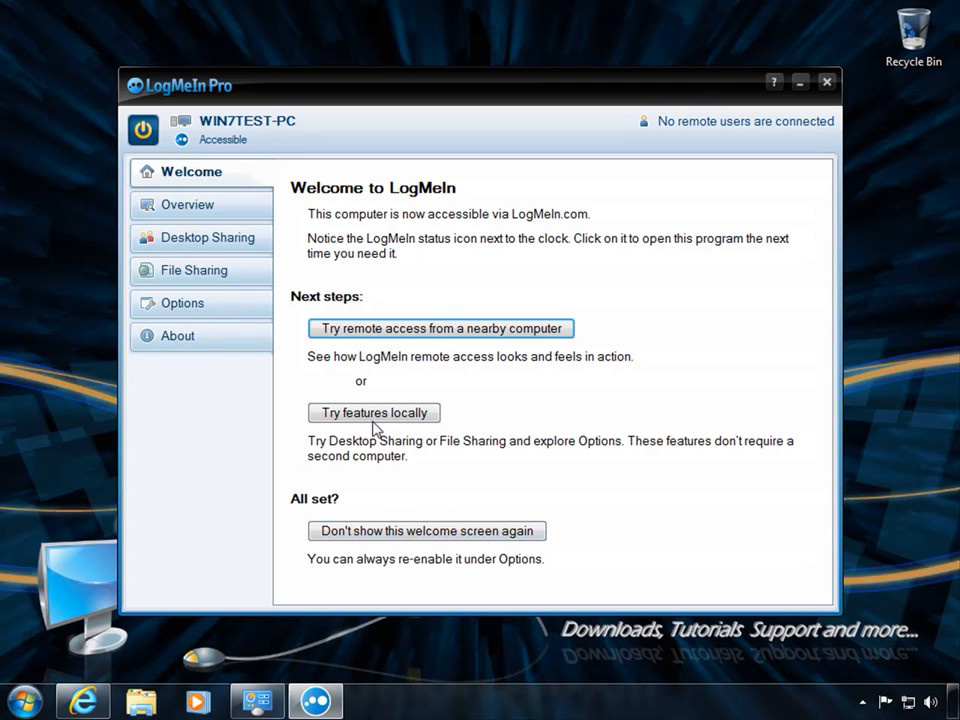
{"action": "left_click", "coordinate": [200, 208]}
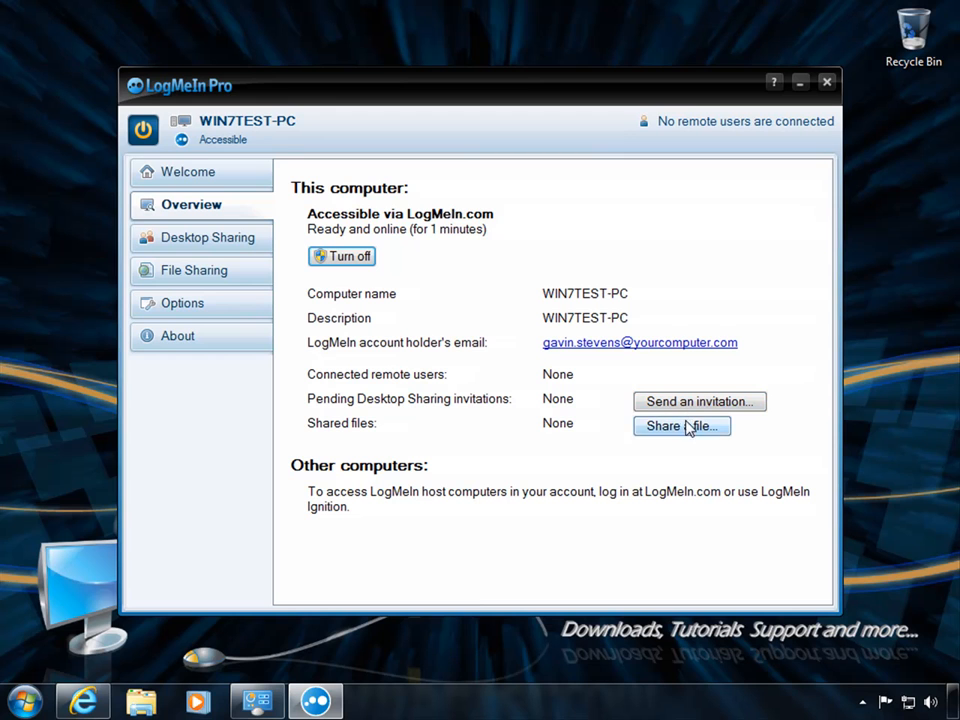
{"action": "left_click", "coordinate": [214, 245]}
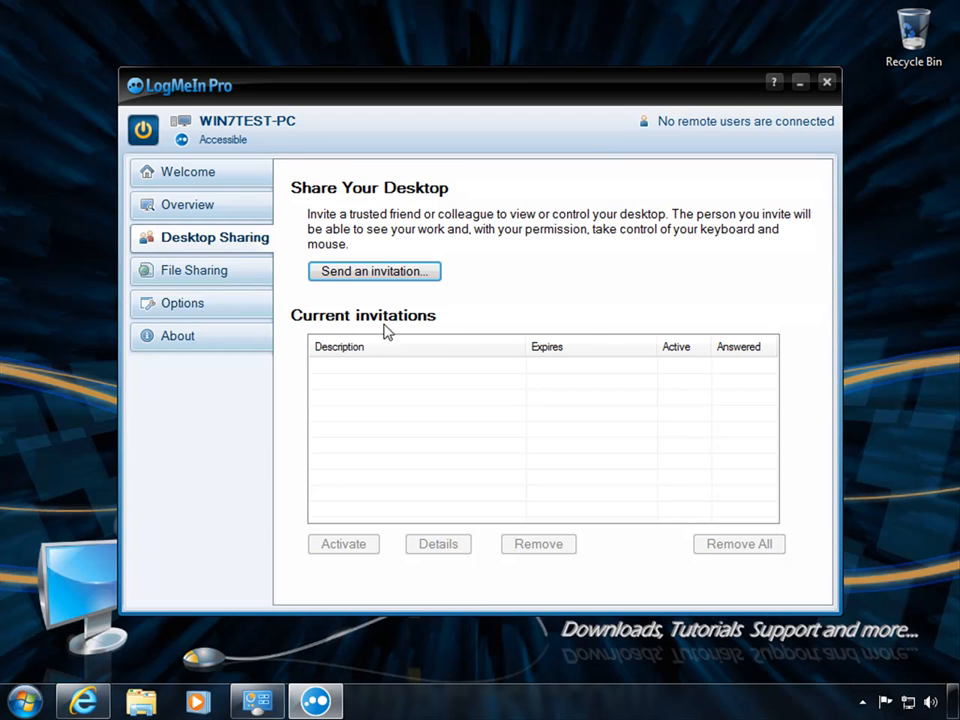
{"action": "left_click", "coordinate": [188, 274]}
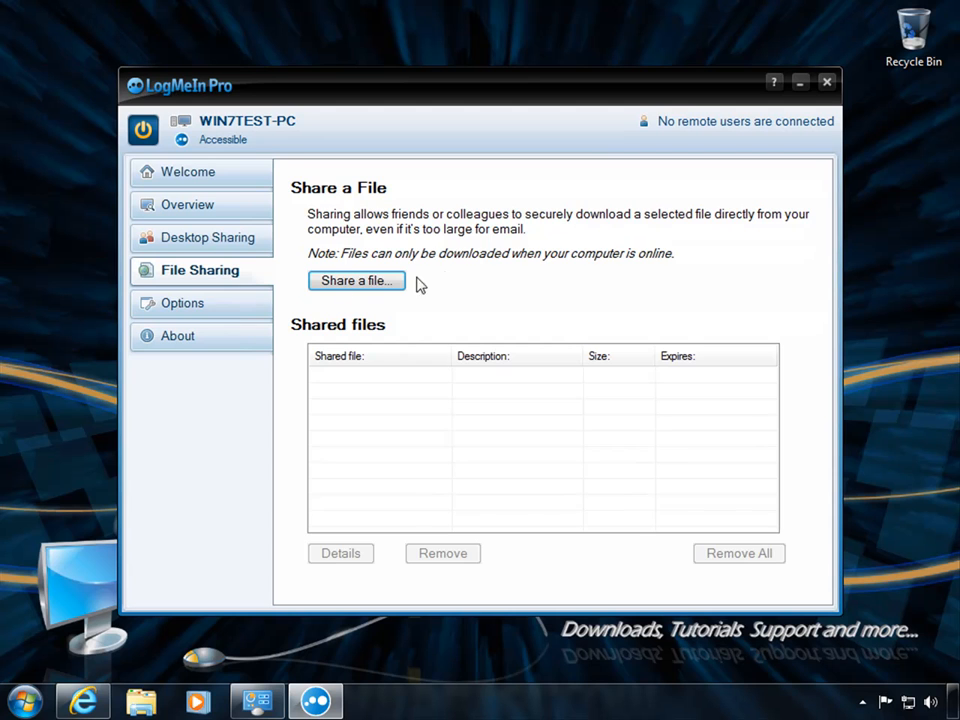
{"action": "left_click", "coordinate": [213, 310]}
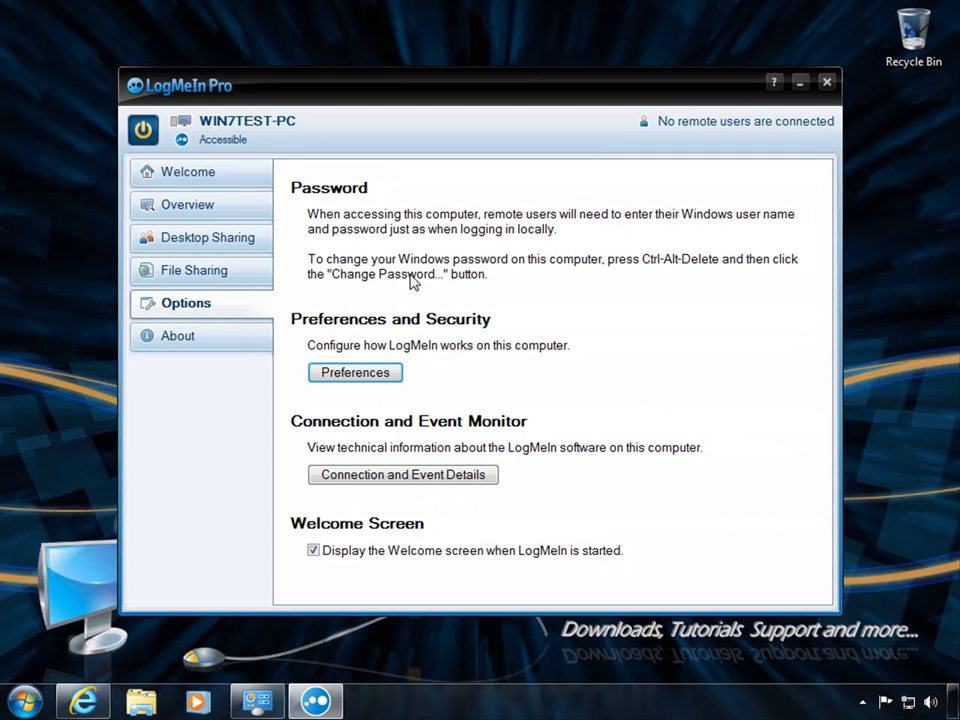
Review the General, Security and Advanced preference tabs, confirm with OK, then view the About page.
{"action": "left_click", "coordinate": [356, 377]}
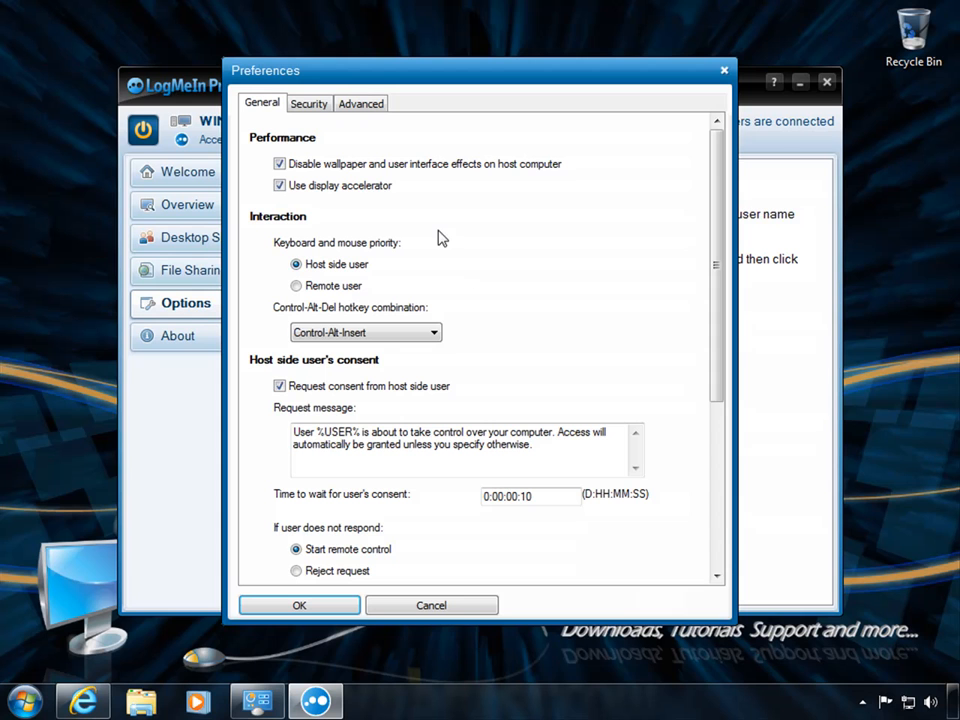
{"action": "left_click", "coordinate": [307, 104]}
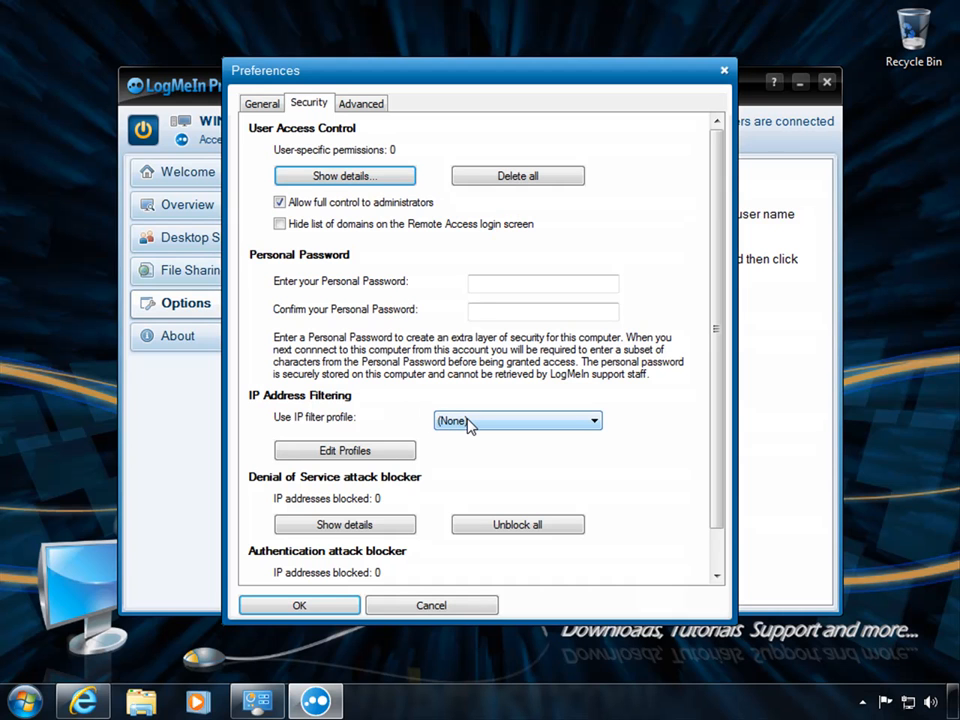
{"action": "left_click", "coordinate": [360, 104]}
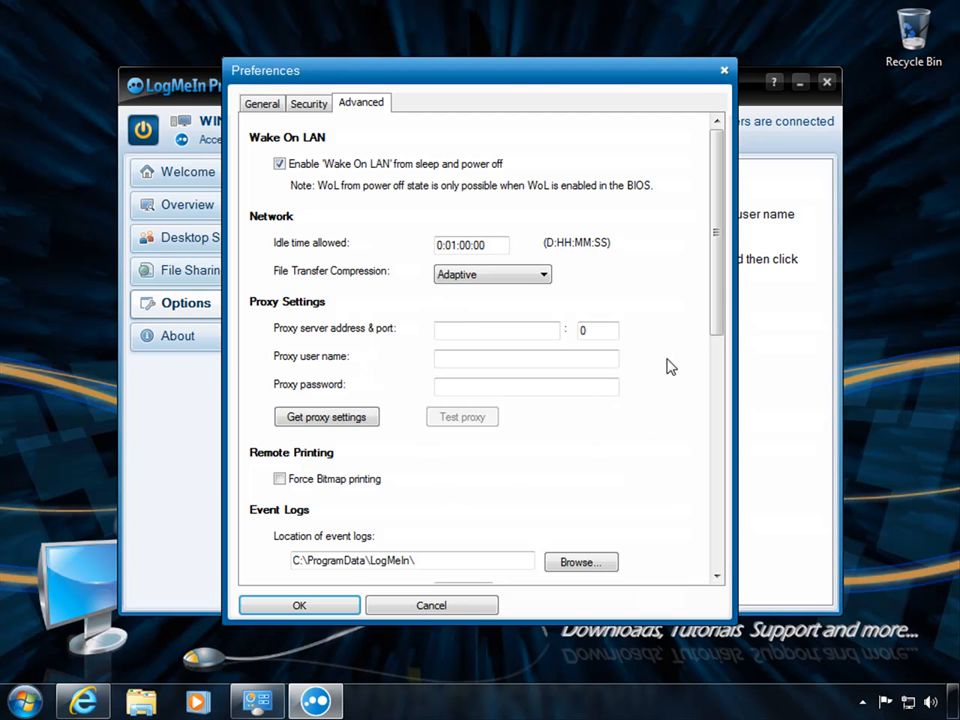
{"action": "left_click_drag", "start_coordinate": [720, 311], "coordinate": [733, 458]}
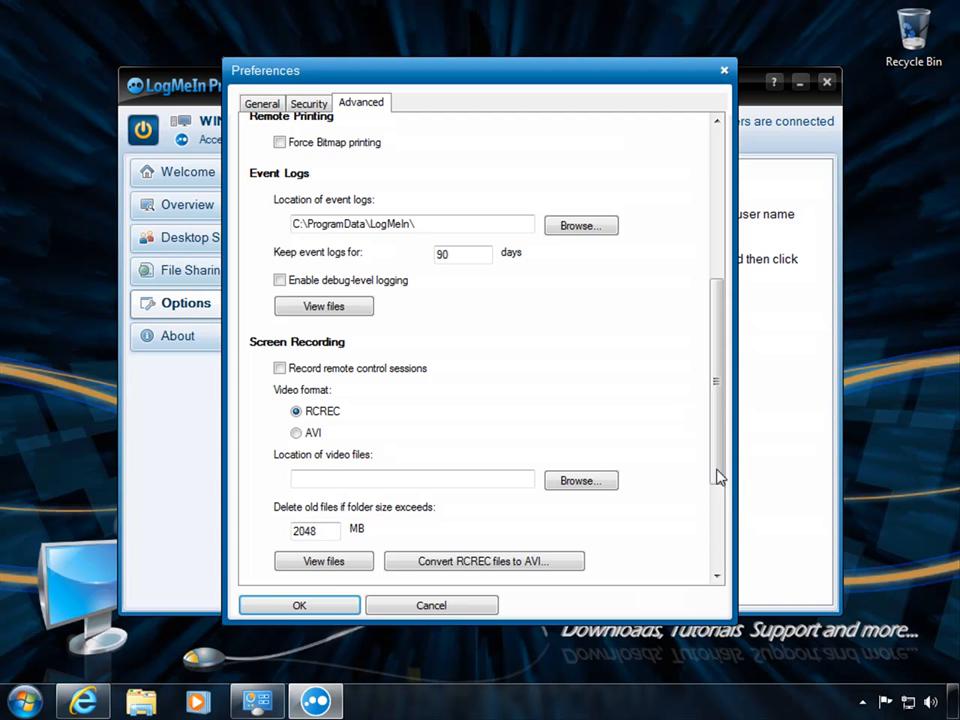
{"action": "left_click", "coordinate": [300, 605]}
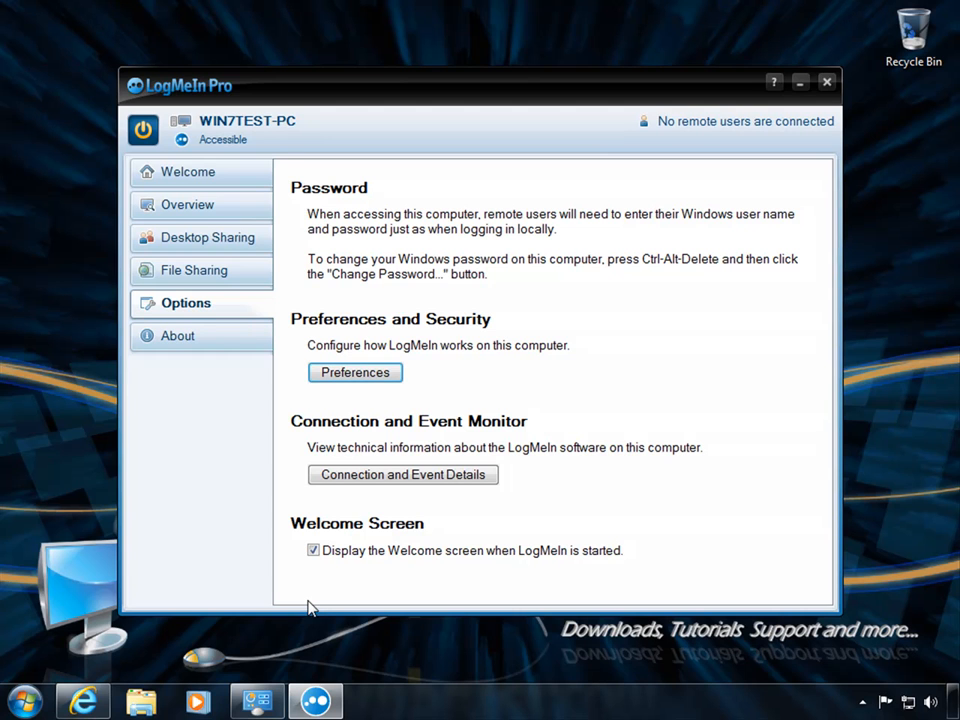
{"action": "left_click", "coordinate": [200, 341]}
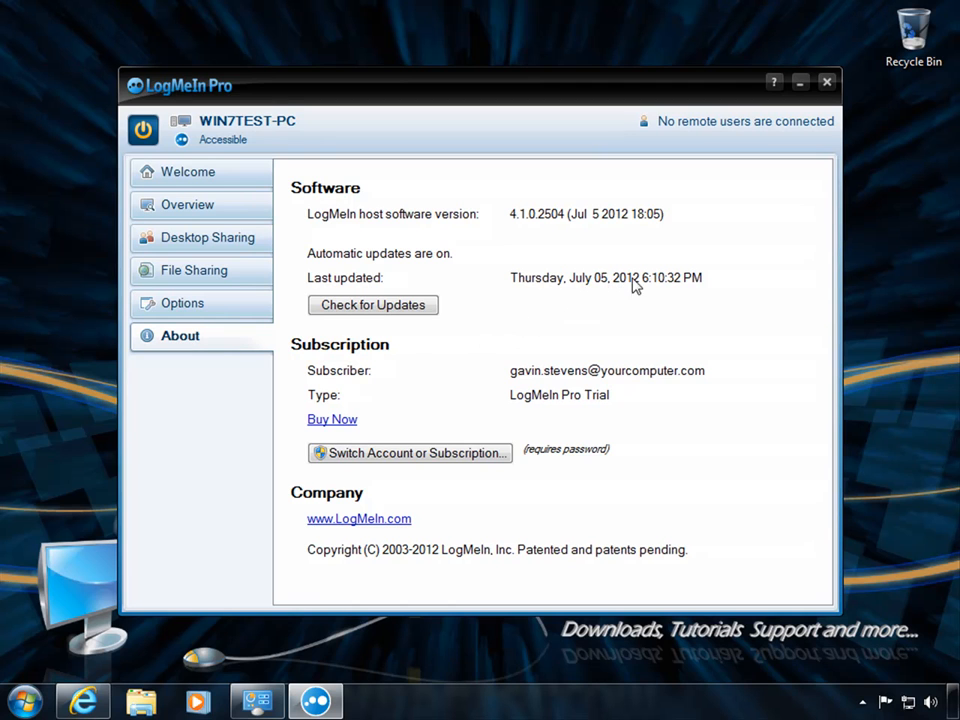
Close the LogMeIn Pro control window.
{"action": "left_click", "coordinate": [826, 83]}
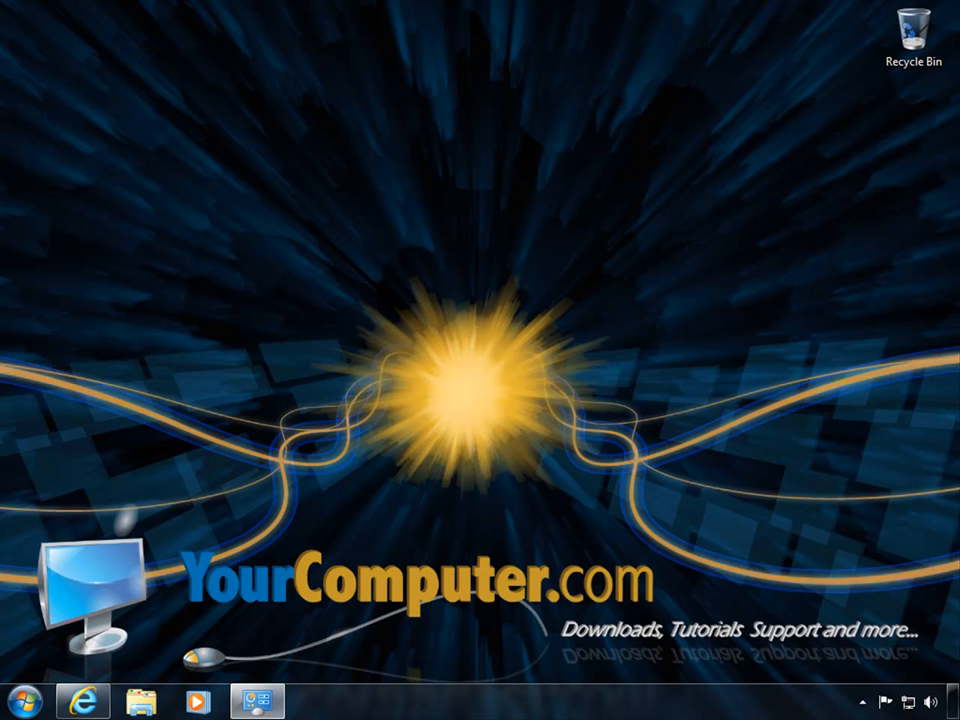
Restore the Google browser window, minimize the duplicate window, and resize it to fill the screen.
{"action": "mouse_move", "coordinate": [82, 701]}
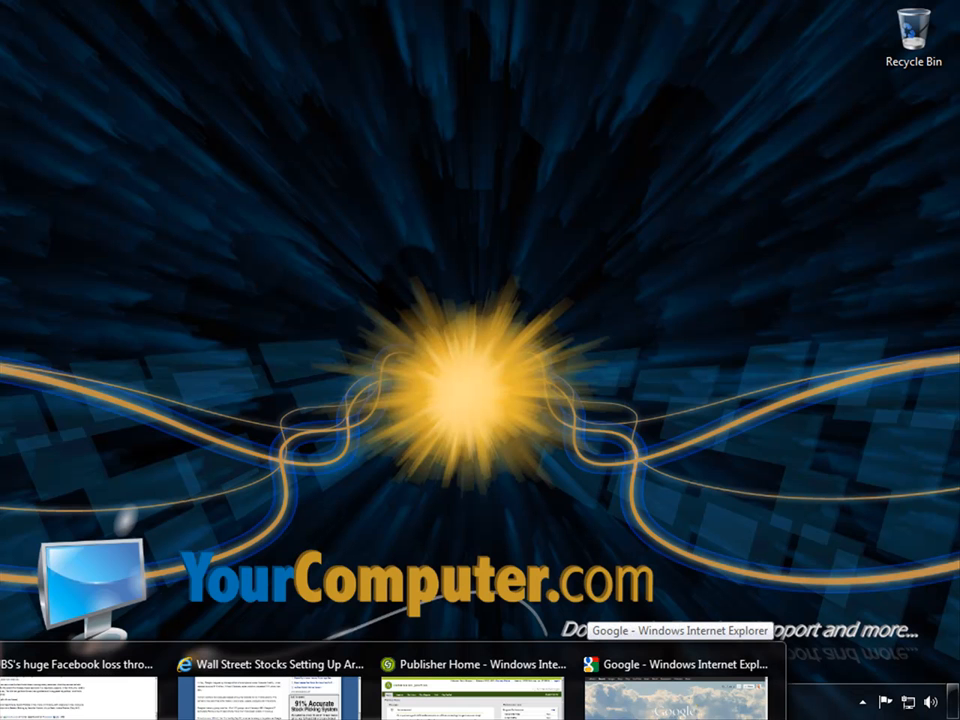
{"action": "left_click", "coordinate": [677, 690]}
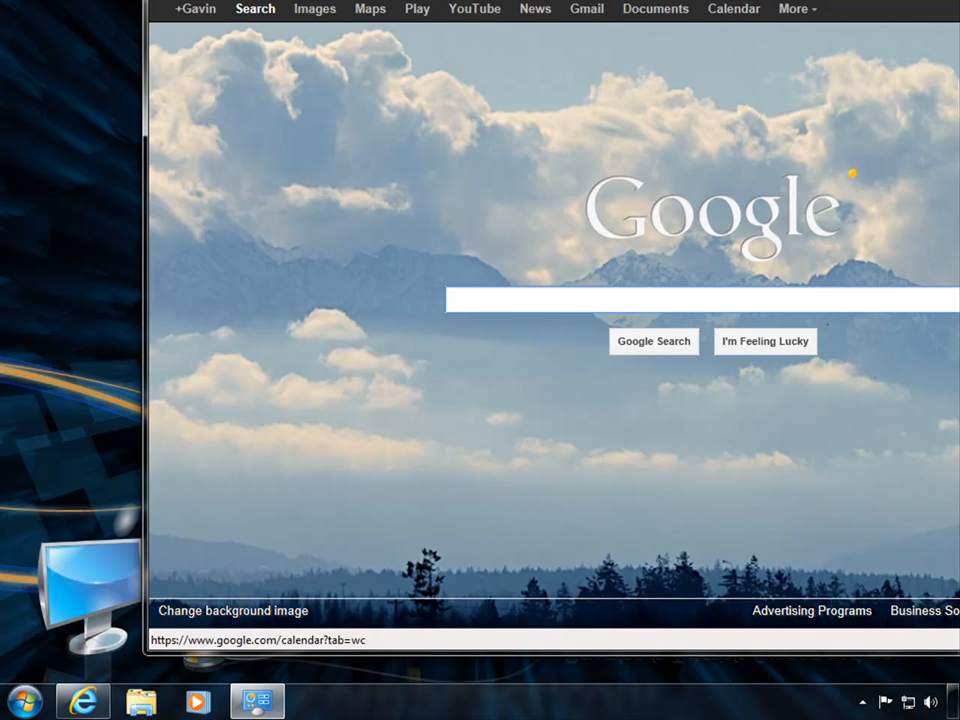
{"action": "left_click_drag", "start_coordinate": [733, 2], "coordinate": [367, 0]}
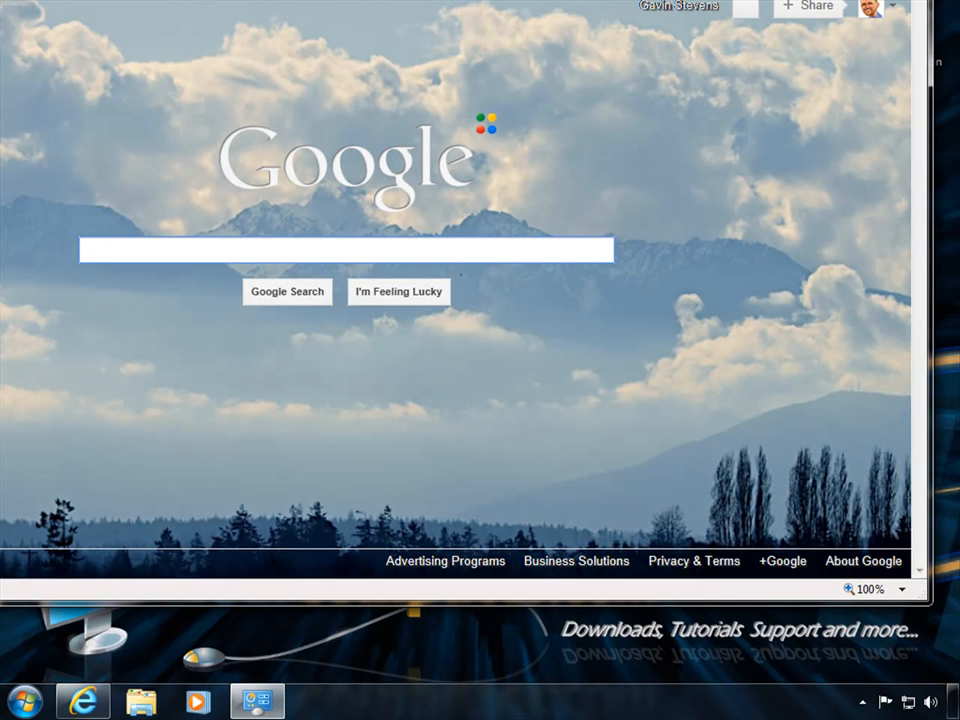
{"action": "left_click_drag", "start_coordinate": [367, 0], "coordinate": [393, 0]}
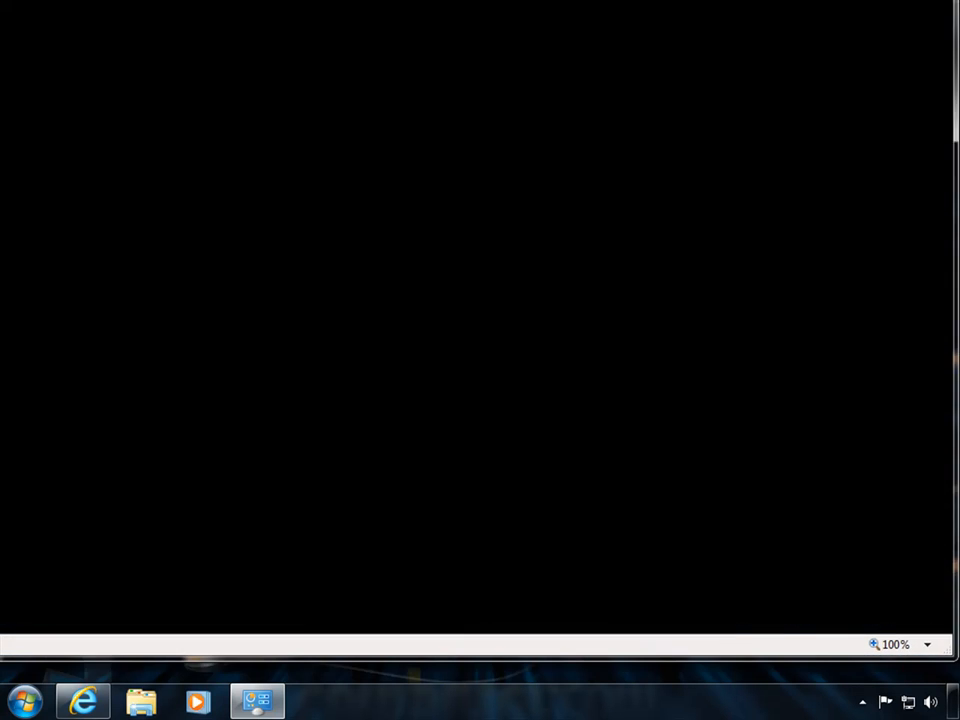
{"action": "left_click", "coordinate": [367, 0]}
{"action": "key", "text": "super+Down"}
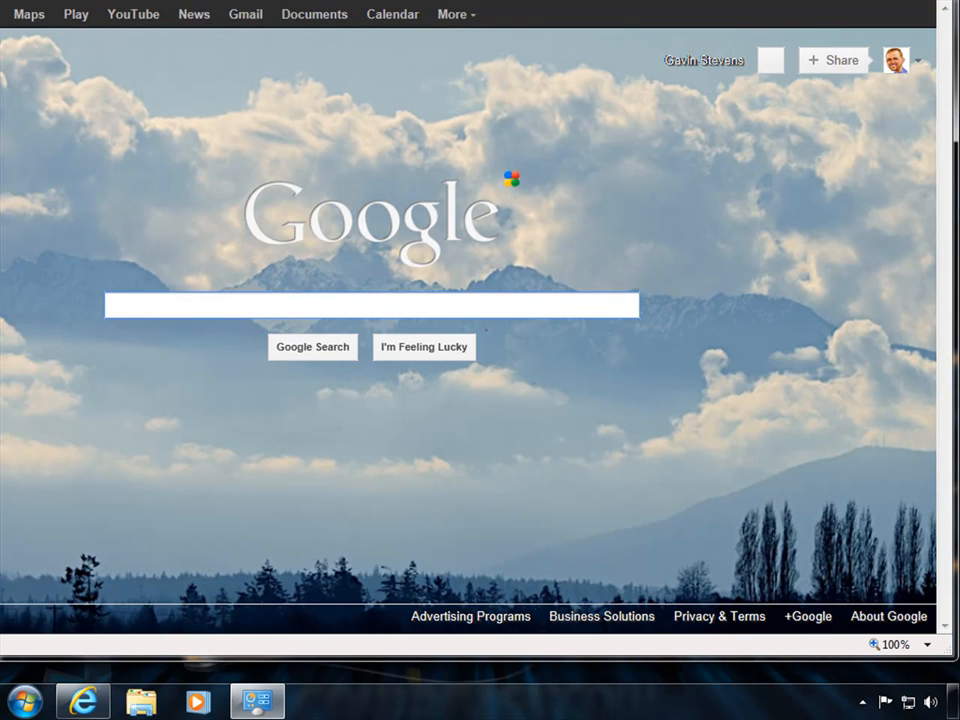
{"action": "left_click_drag", "start_coordinate": [0, 135], "coordinate": [0, 135]}
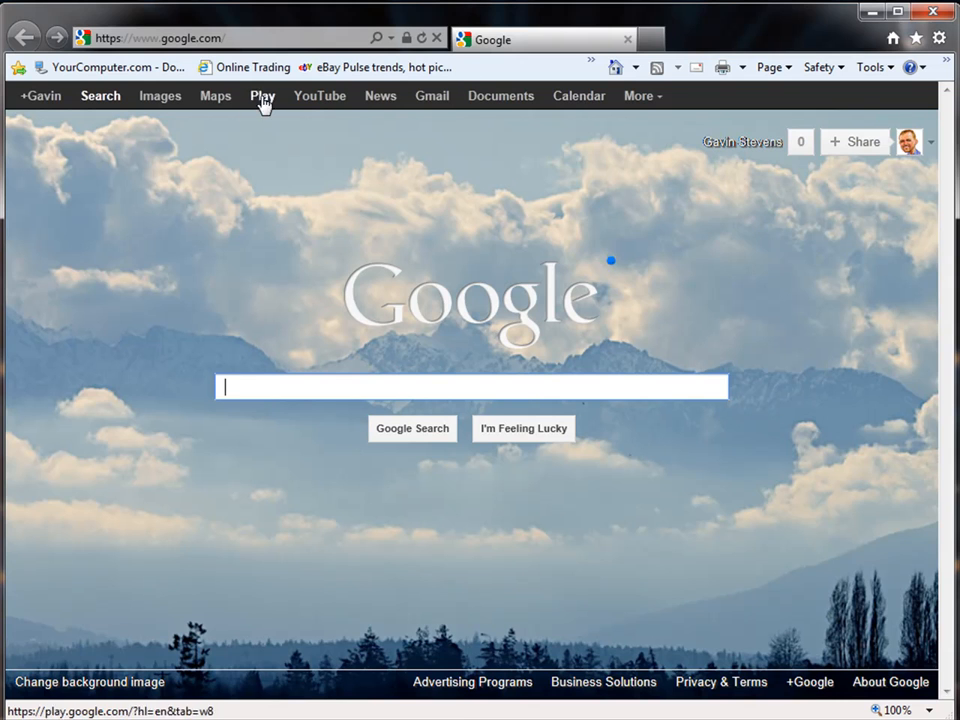
Go to the logmein.com website from the address bar.
{"action": "left_click", "coordinate": [259, 43]}
{"action": "type", "text": "logmein"}
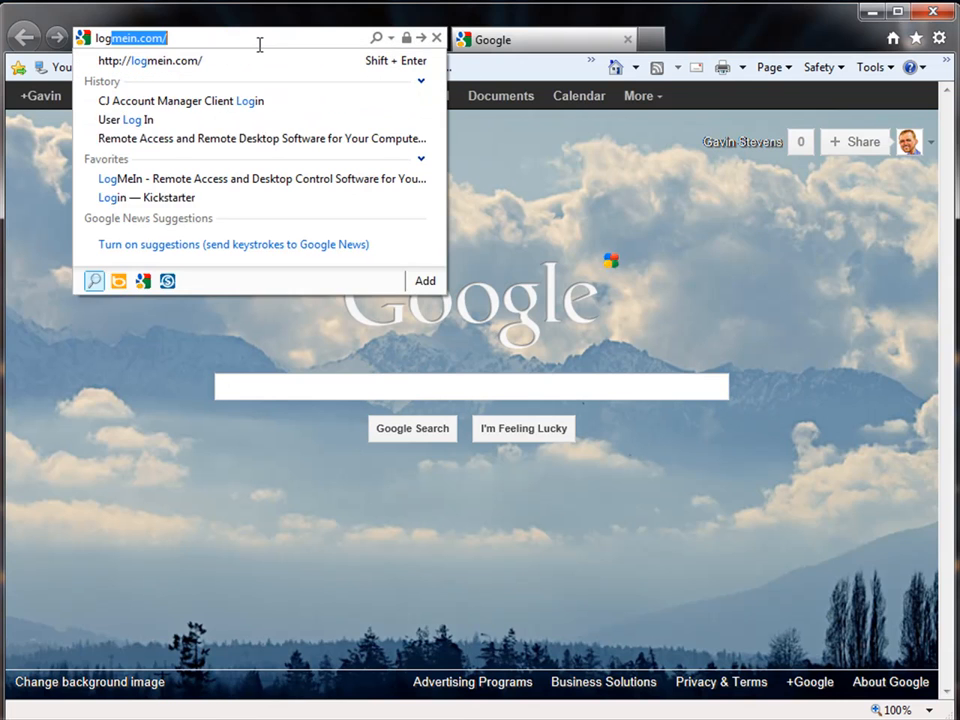
{"action": "key", "text": "Return"}
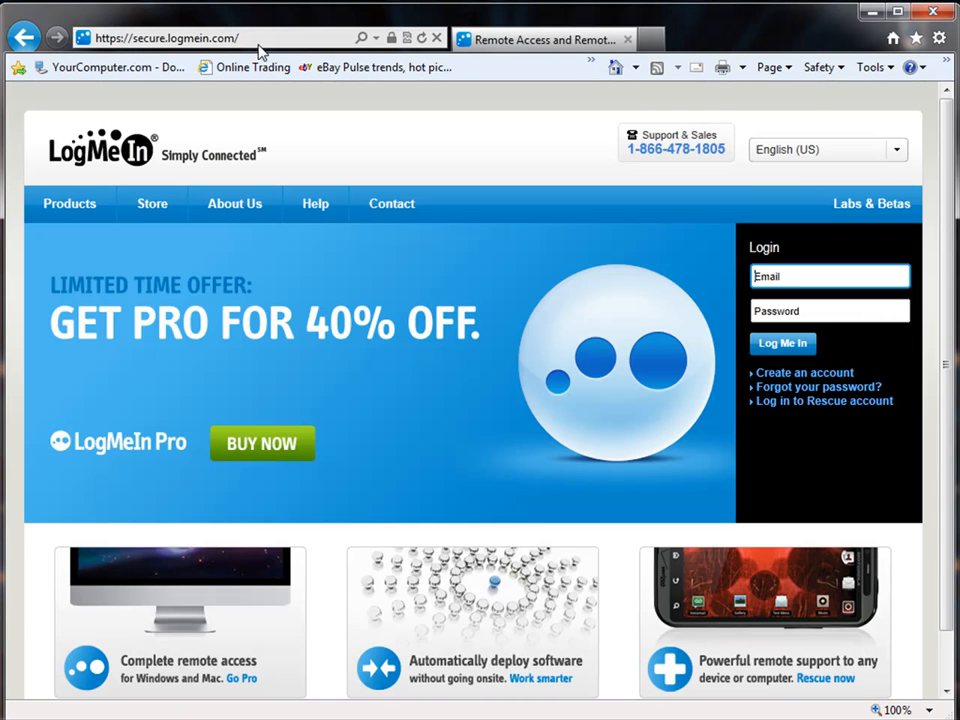
Log in with the account's e-mail address and password.
{"action": "left_click", "coordinate": [797, 274]}
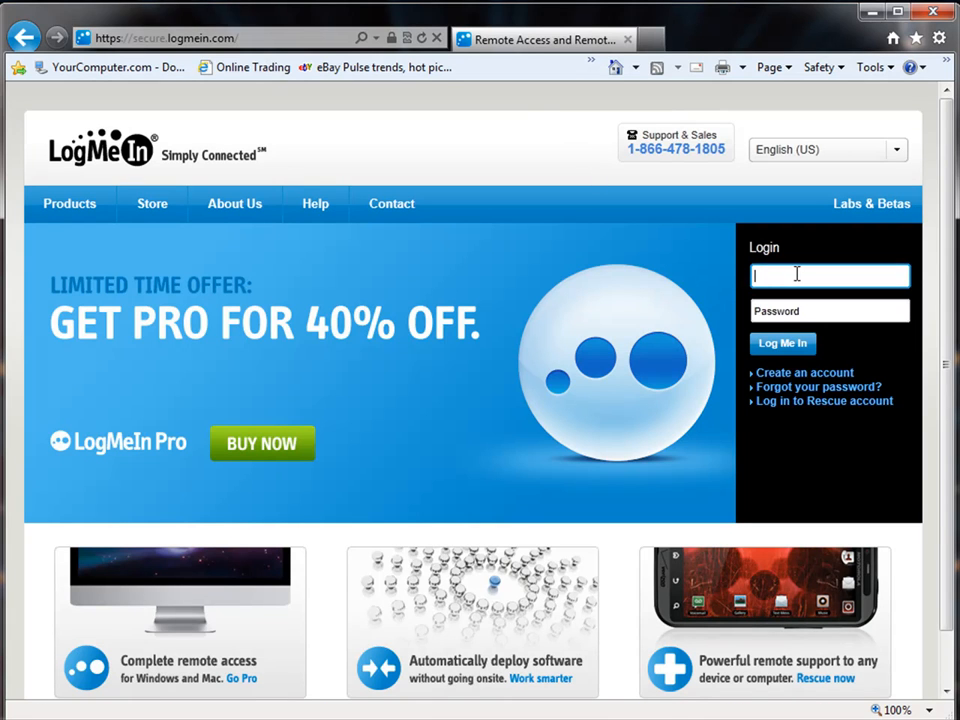
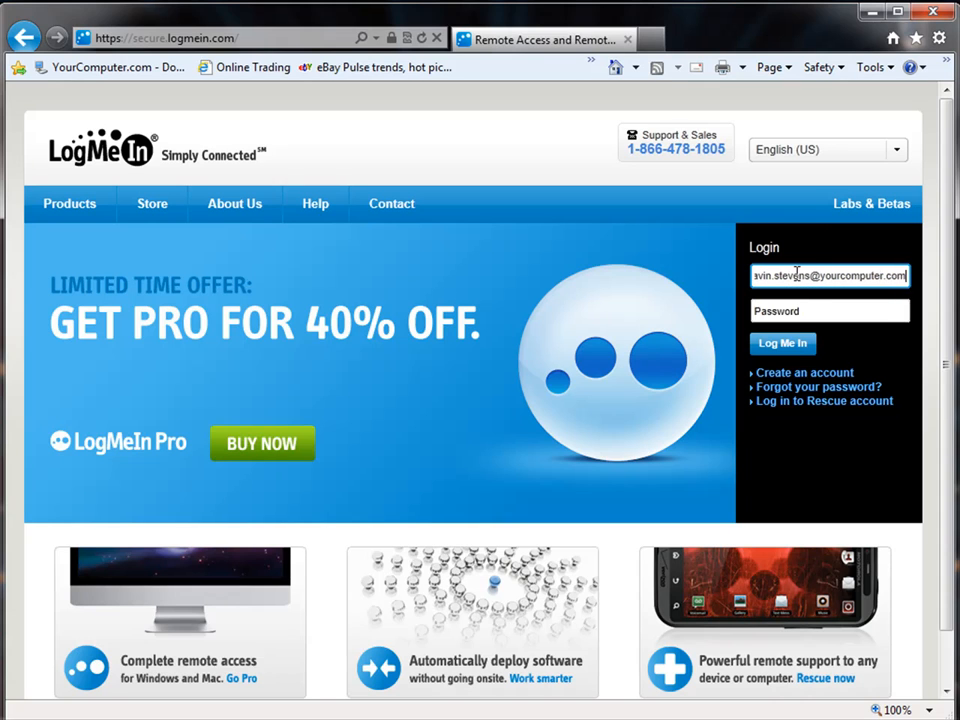
{"action": "key", "text": "Tab"}
{"action": "type", "text": "*******"}
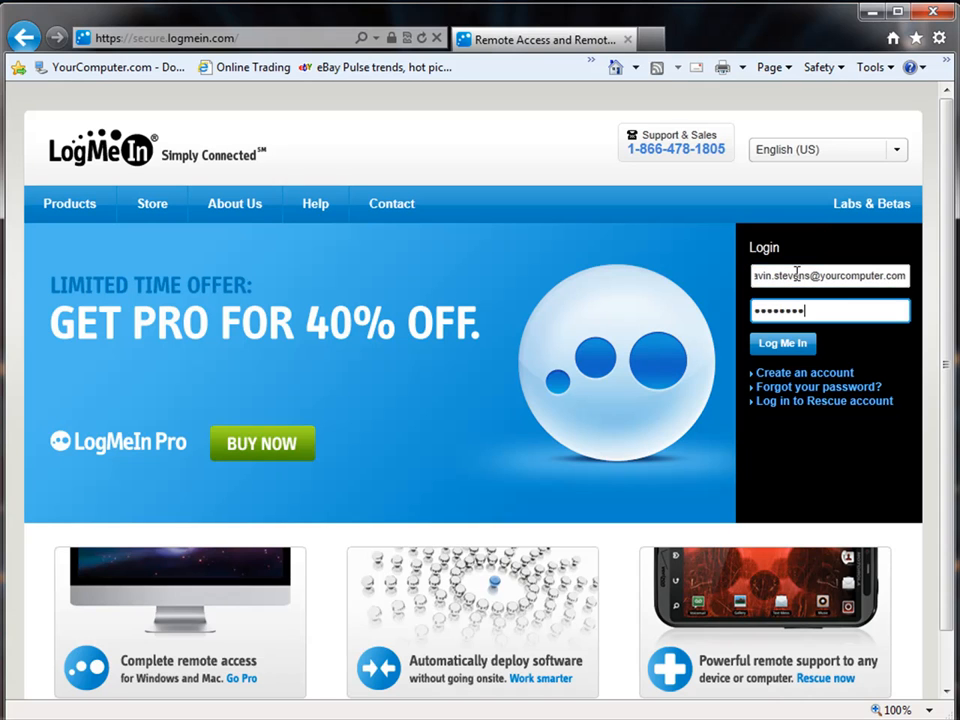
{"action": "key", "text": "Return"}
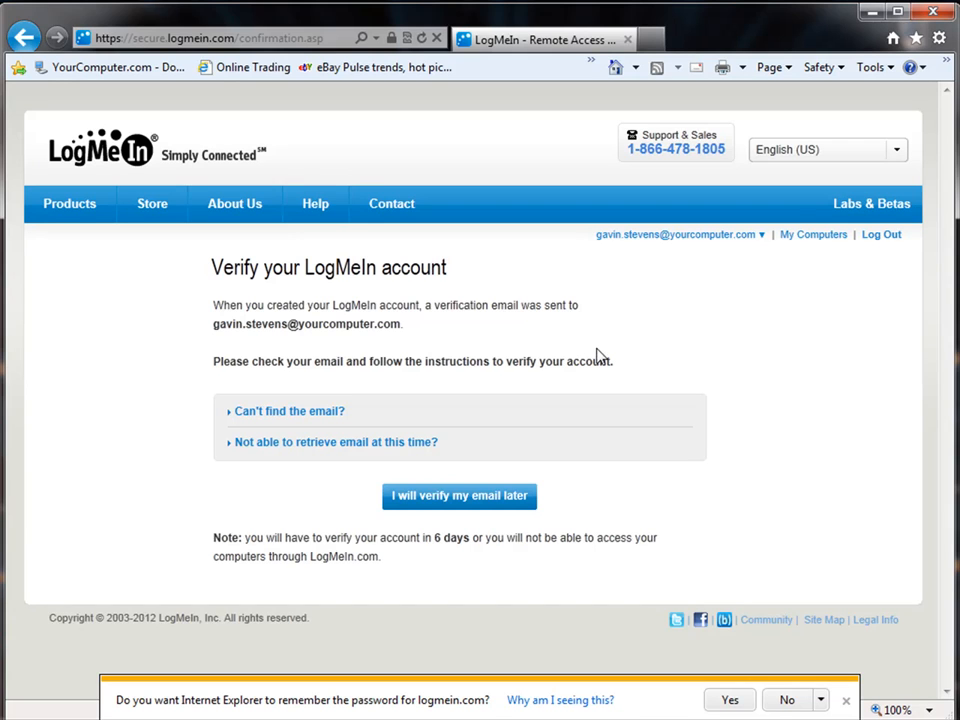
Postpone e-mail verification, decline saving the password, and connect to WIN7TEST-PC.
{"action": "left_click", "coordinate": [471, 503]}
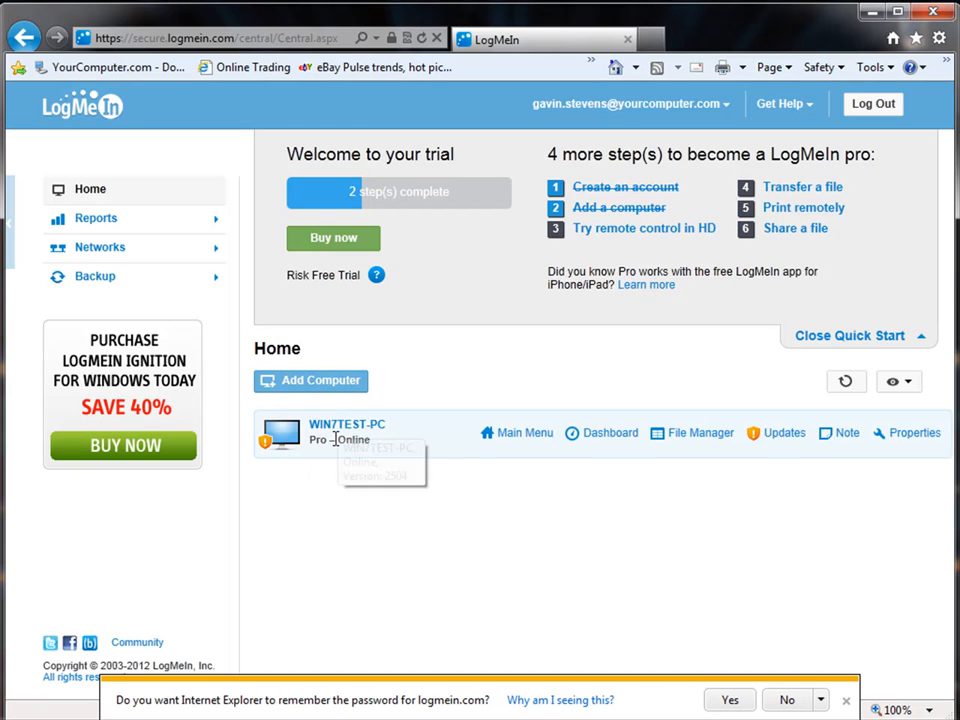
{"action": "left_click", "coordinate": [787, 700]}
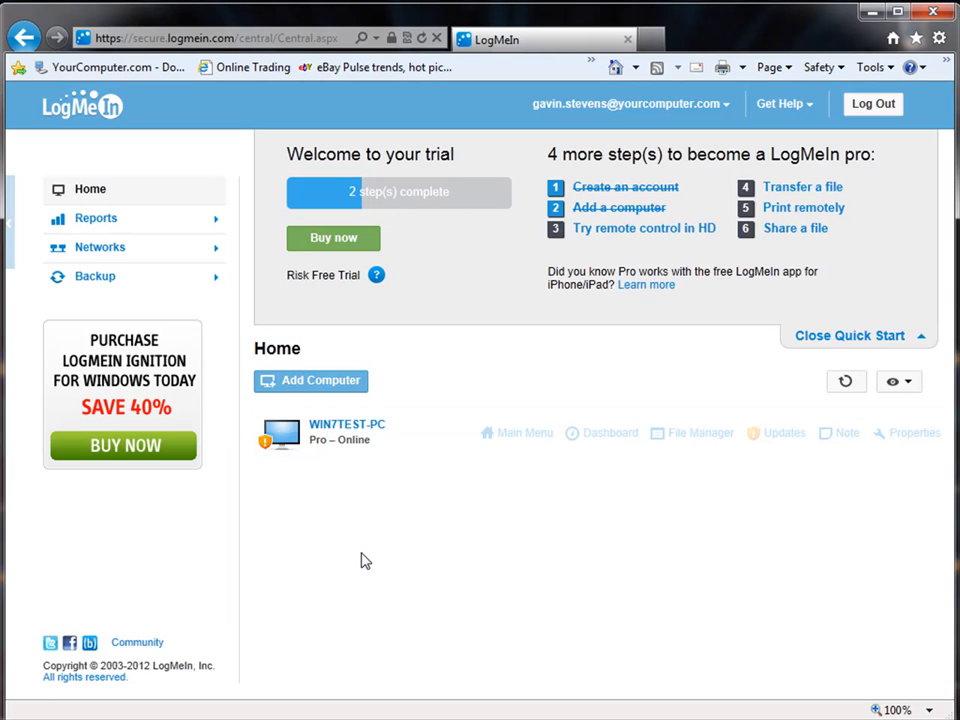
{"action": "left_click", "coordinate": [348, 427]}
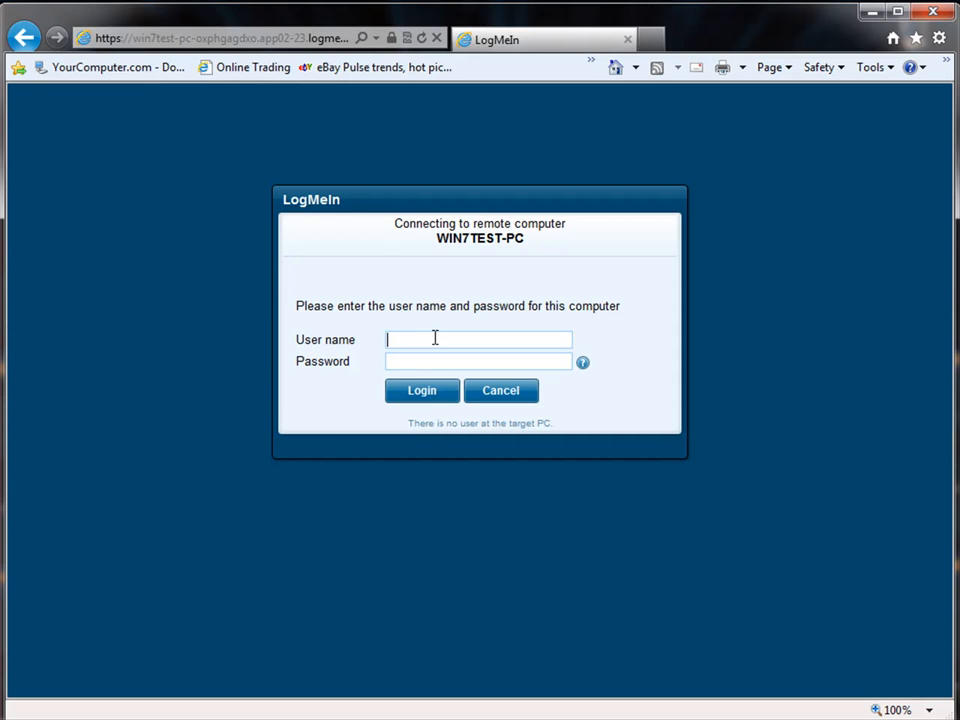
Enter WIN7TEST-PC's user name and password, then confirm starting remote control.
{"action": "type", "text": "avin"}
{"action": "type", "text": "•••••••"}
{"action": "key", "text": "Return"}
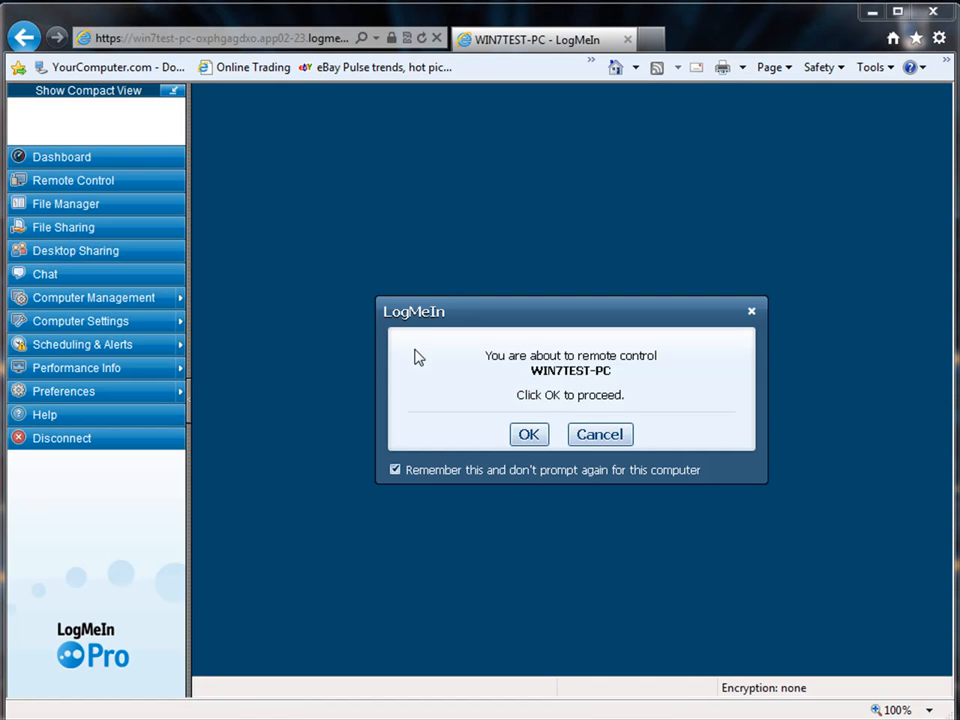
{"action": "left_click", "coordinate": [530, 436]}
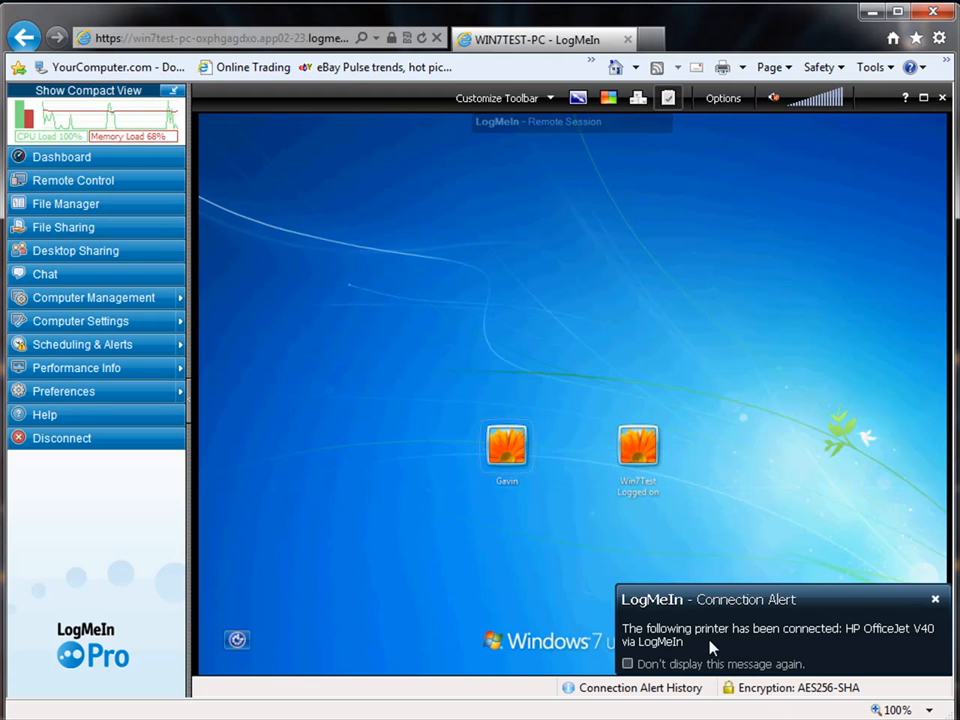
Dismiss the printer alert, log on to the remote Windows account, and collapse the side menu.
{"action": "left_click", "coordinate": [935, 599]}
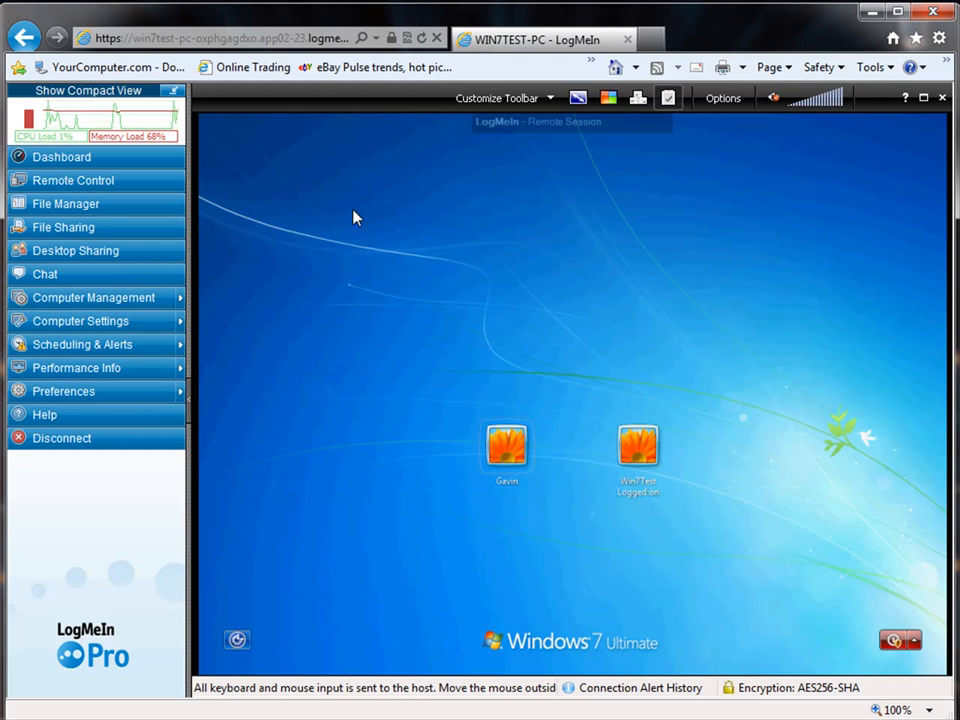
{"action": "left_click", "coordinate": [505, 450]}
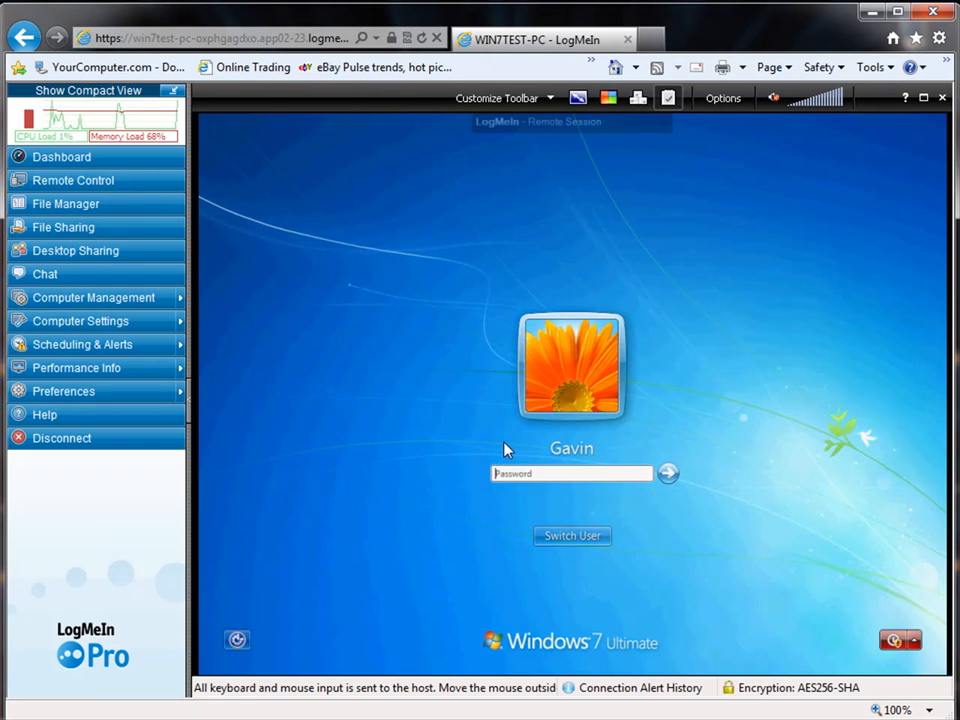
{"action": "left_click", "coordinate": [544, 473]}
{"action": "type", "text": "••••"}
{"action": "key", "text": "Return"}
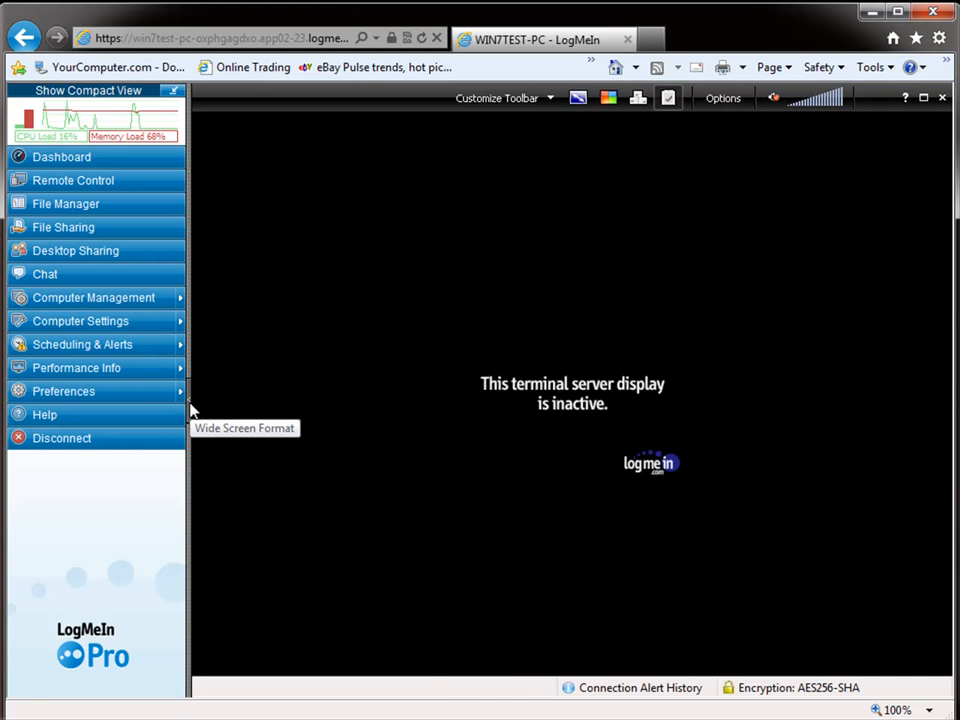
{"action": "left_click", "coordinate": [191, 410]}
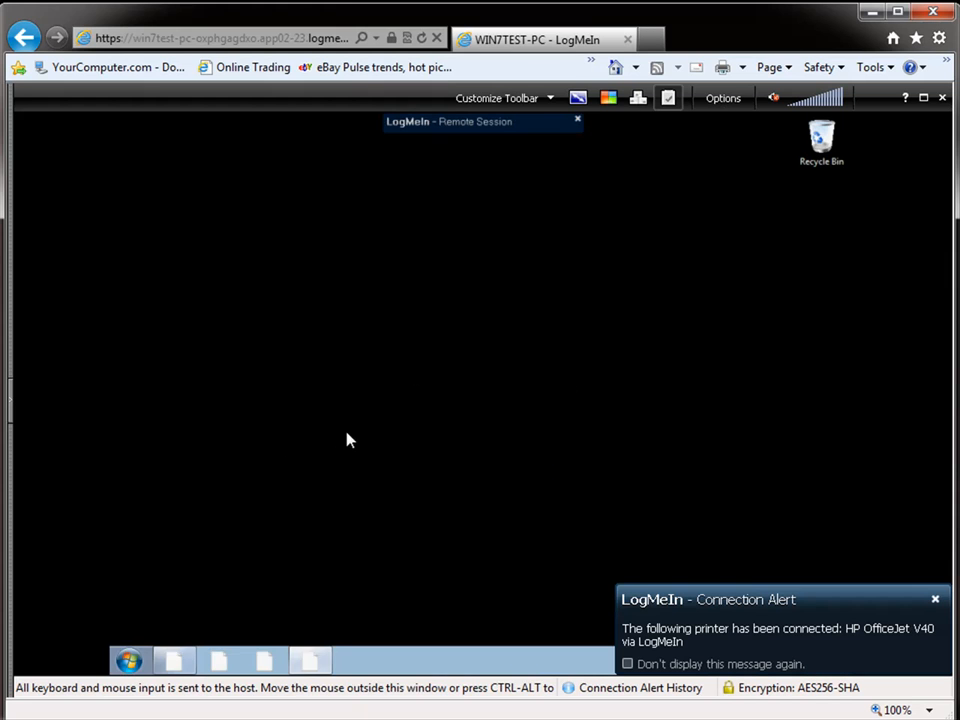
Dismiss the printer alert, close the remote Libraries window, and re-hide the LogMeIn sidebar.
{"action": "left_click", "coordinate": [933, 602]}
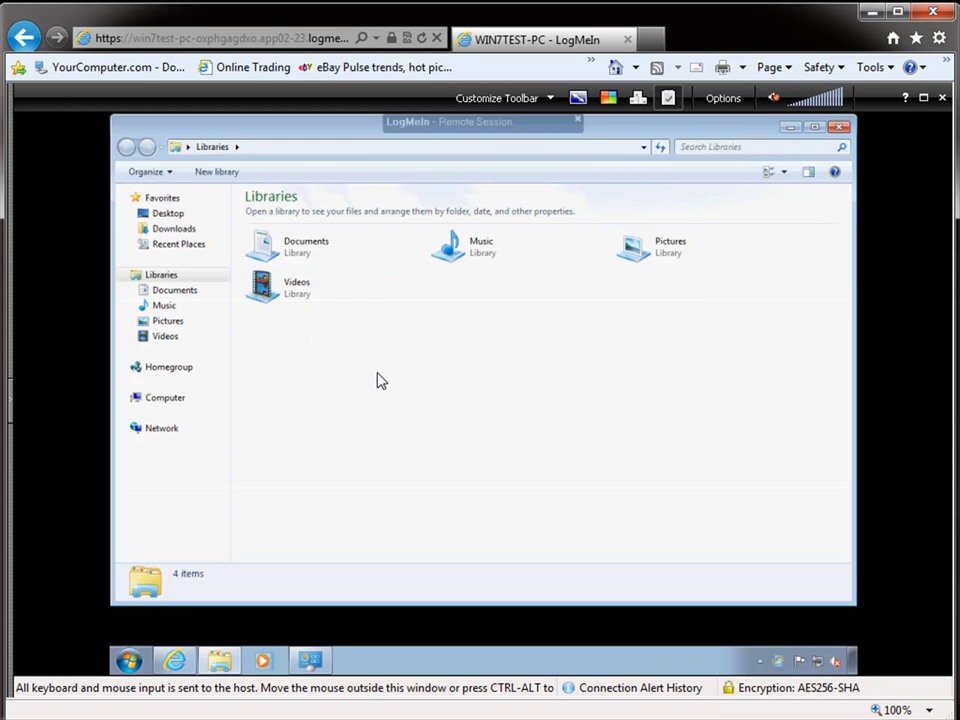
{"action": "left_click", "coordinate": [838, 128]}
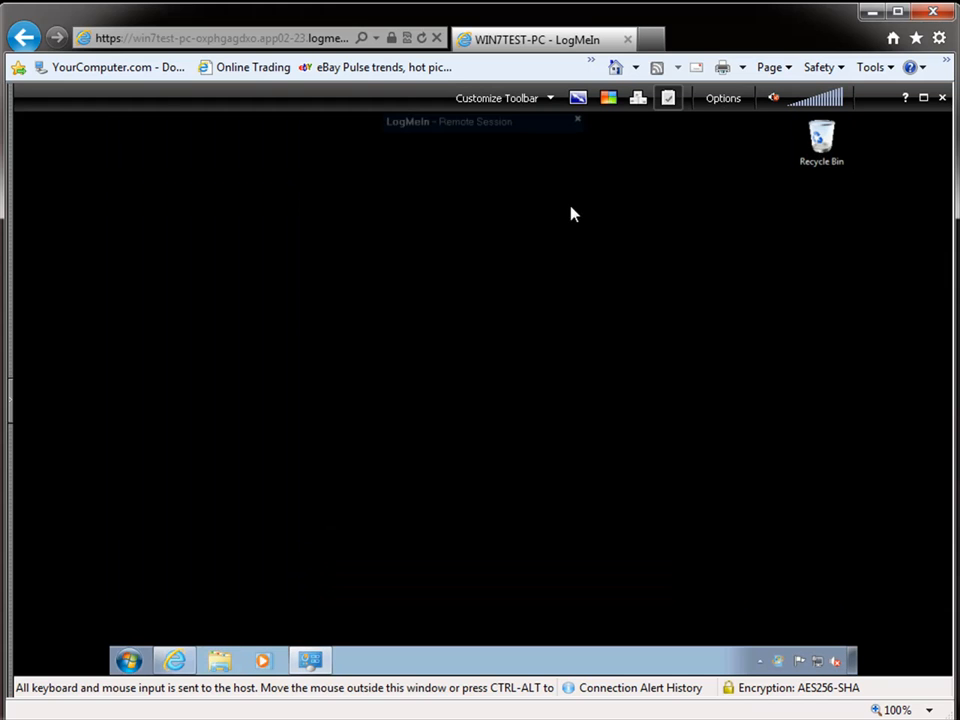
{"action": "left_click", "coordinate": [14, 403]}
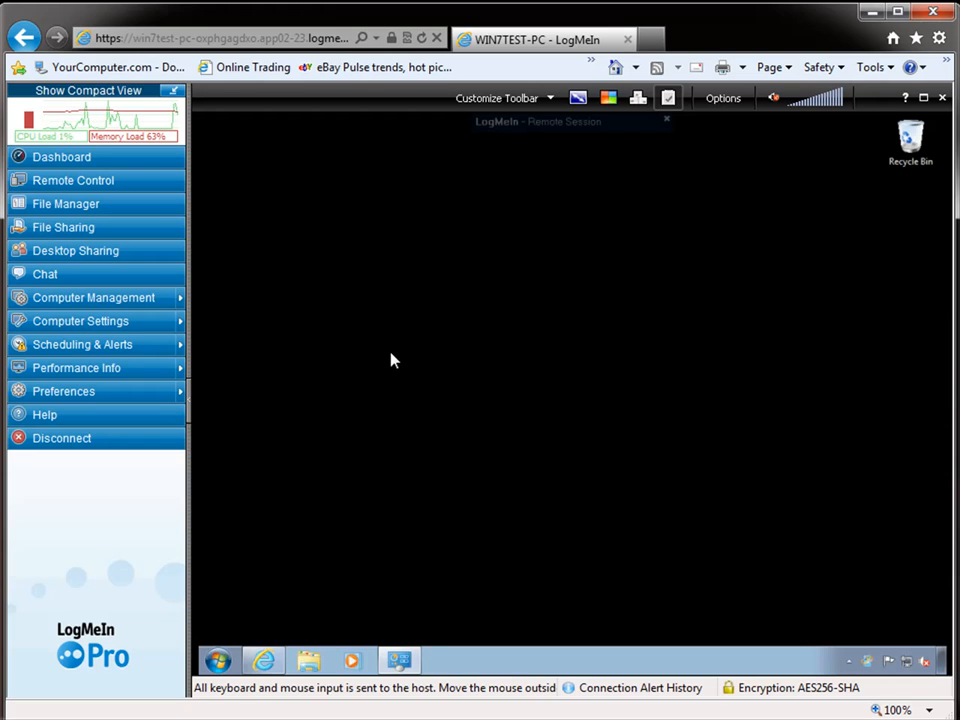
{"action": "left_click", "coordinate": [190, 401]}
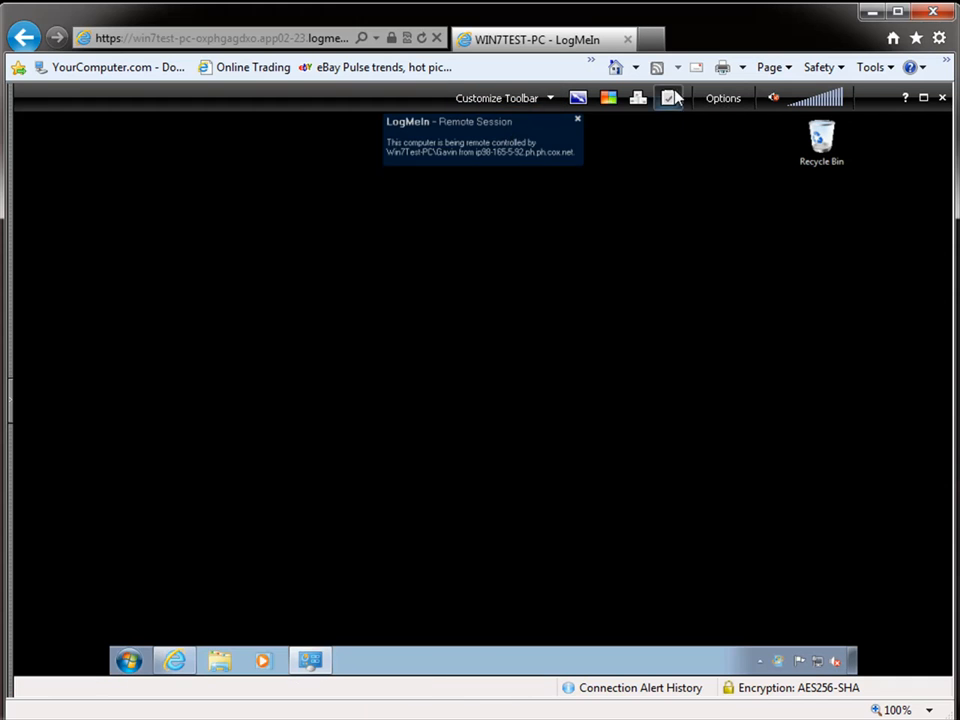
{"action": "left_click", "coordinate": [577, 99]}
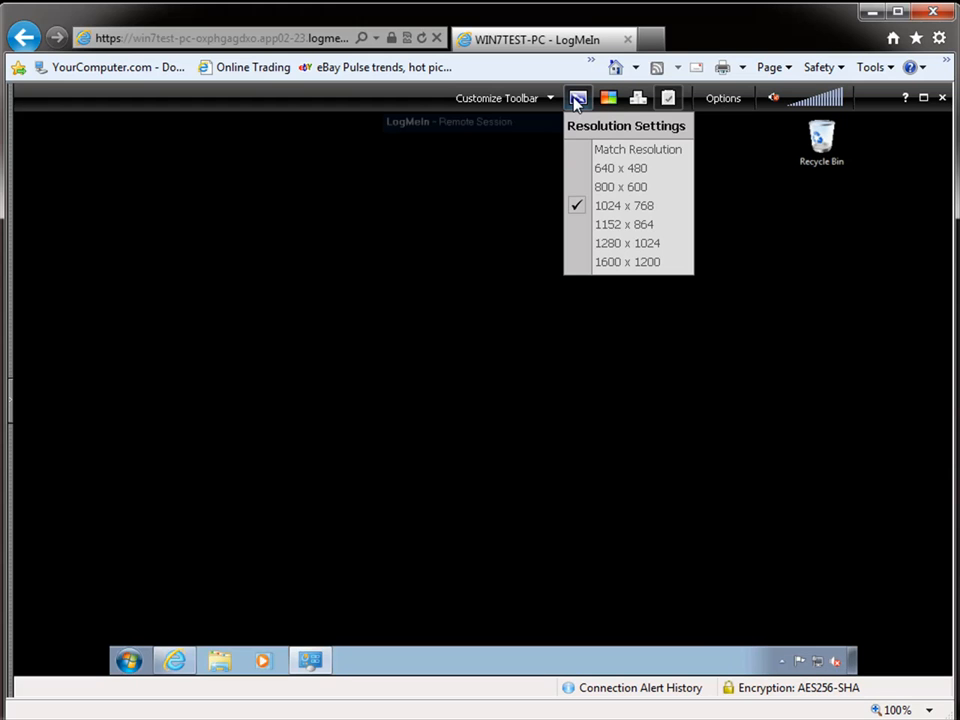
{"action": "left_click", "coordinate": [520, 181]}
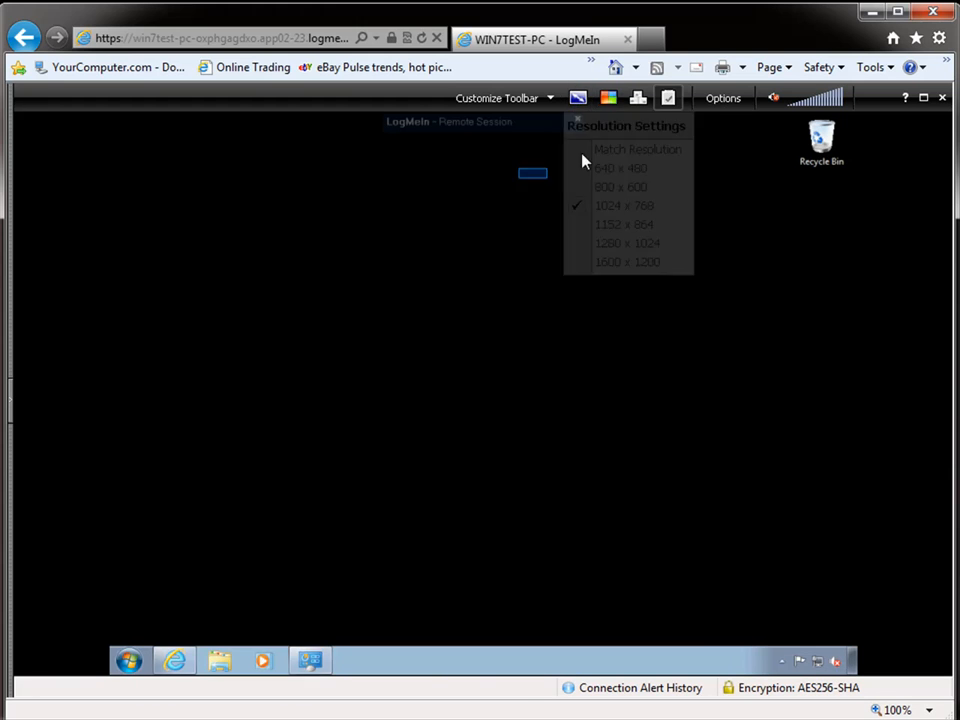
{"action": "left_click", "coordinate": [609, 100]}
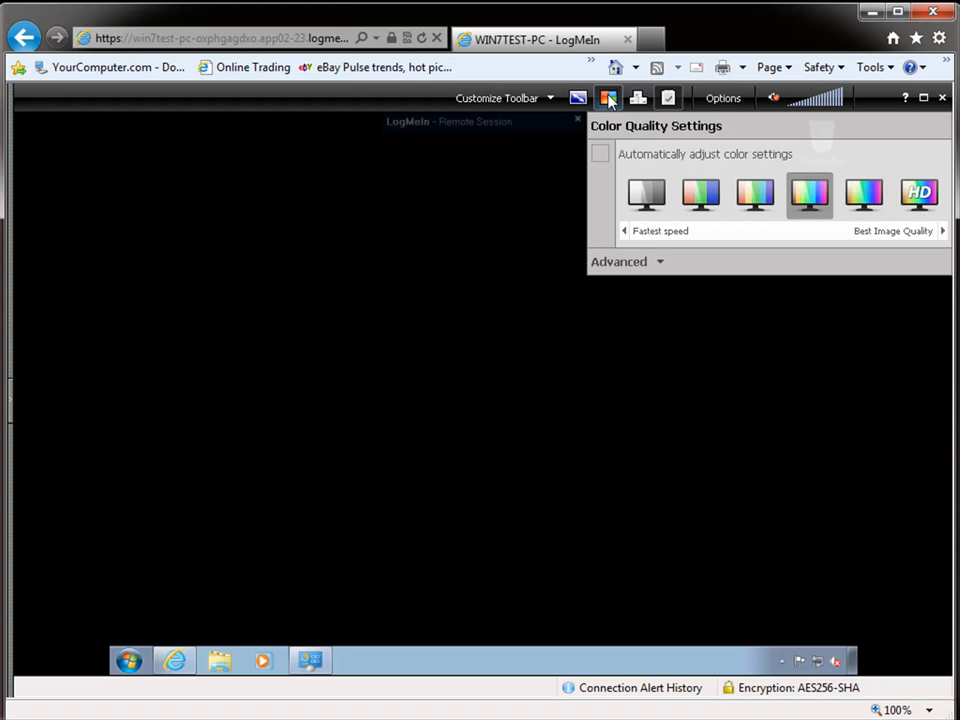
{"action": "left_click", "coordinate": [609, 100]}
{"action": "left_click", "coordinate": [609, 100]}
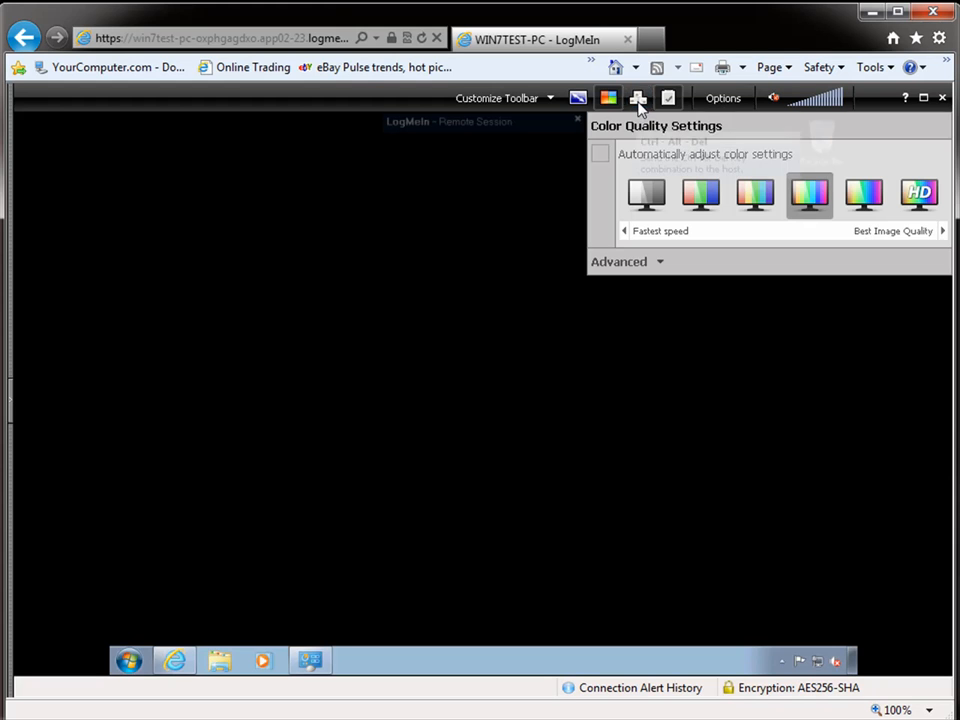
{"action": "left_click", "coordinate": [638, 100]}
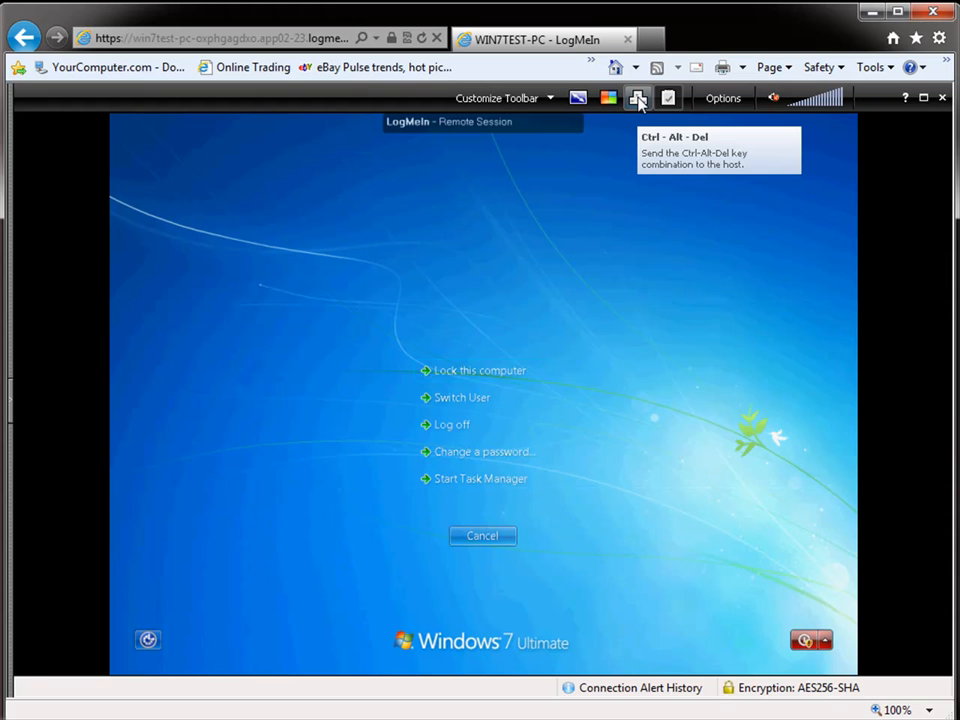
{"action": "left_click", "coordinate": [484, 539]}
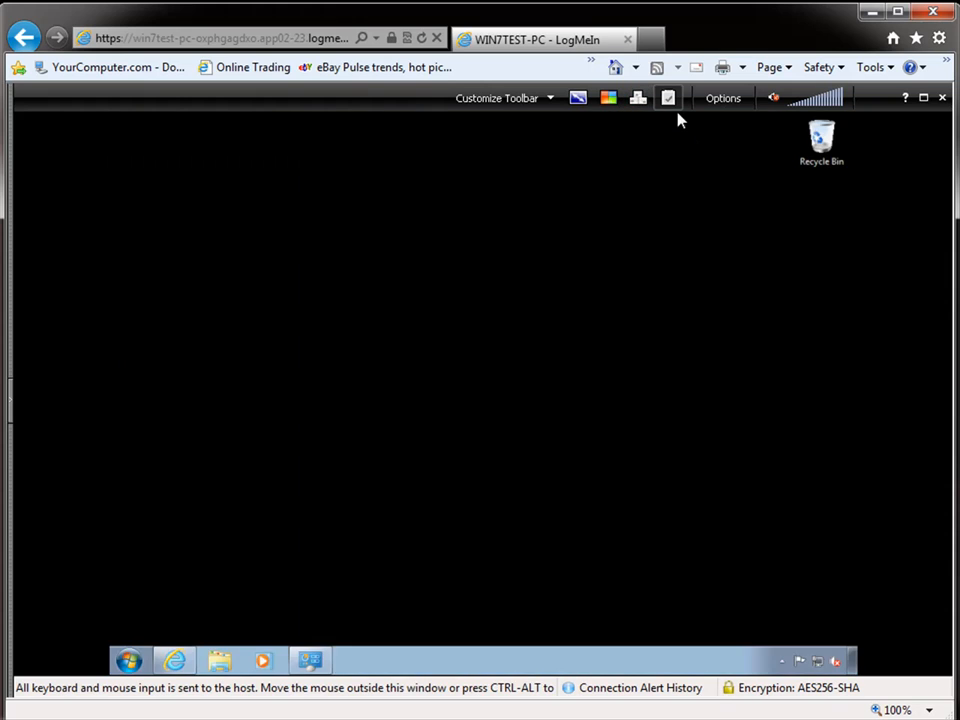
{"action": "left_click", "coordinate": [669, 99]}
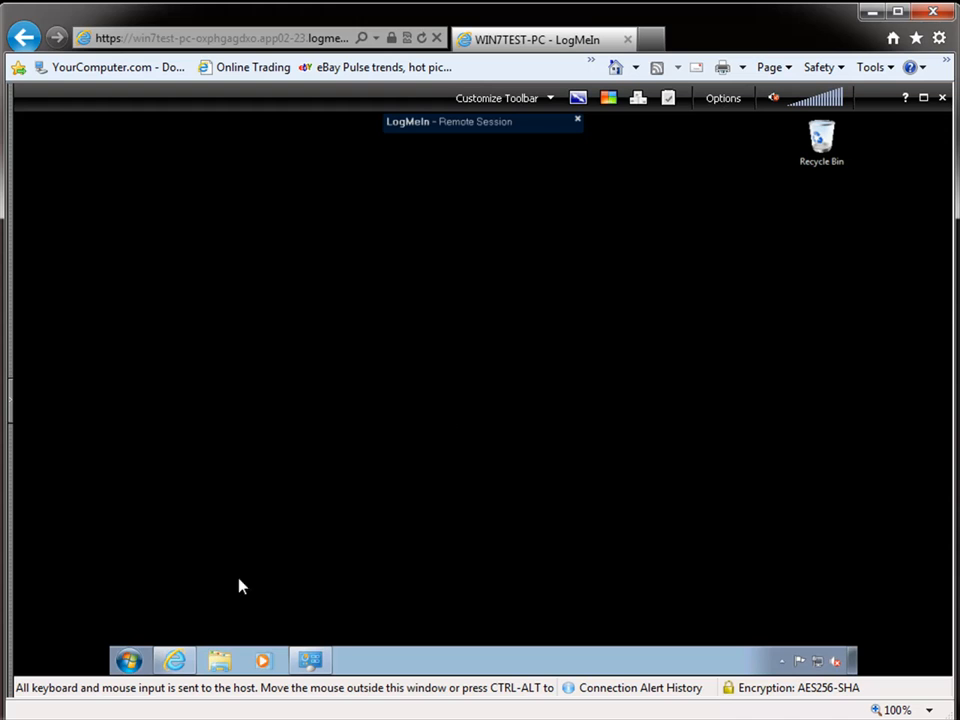
Open the HotFix file from the remote Documents library in Notepad and select all its text.
{"action": "left_click", "coordinate": [222, 664]}
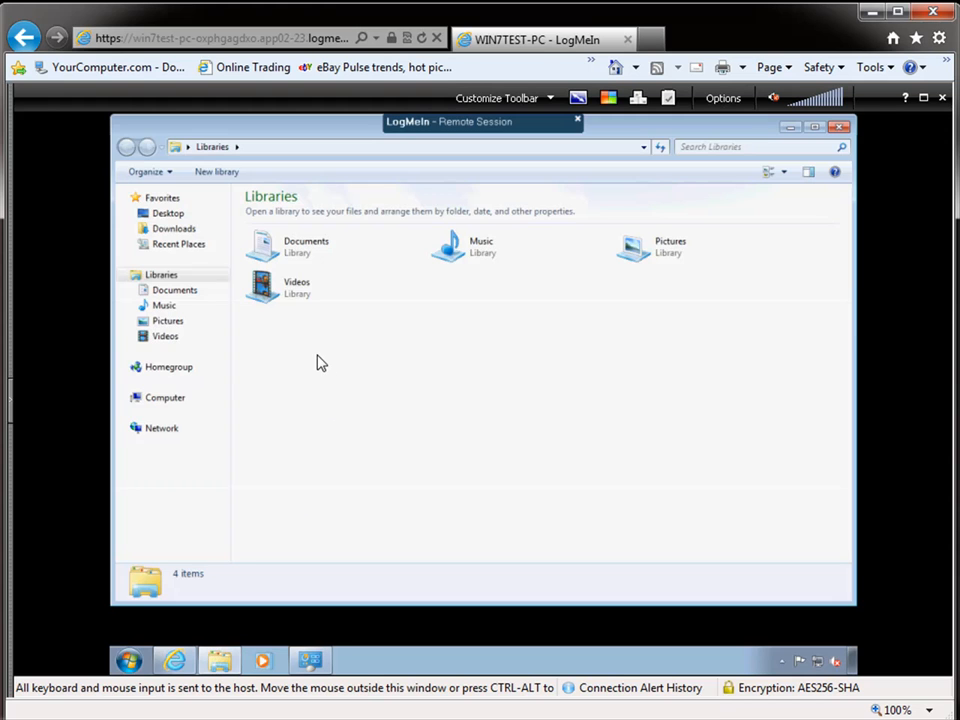
{"action": "double_click", "coordinate": [297, 245]}
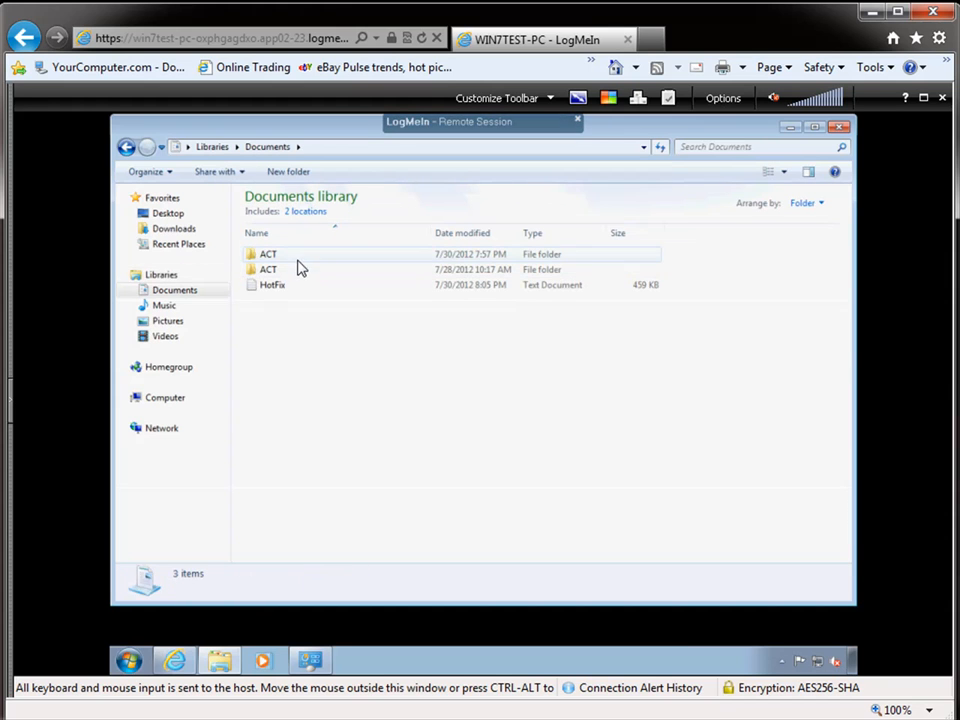
{"action": "left_click", "coordinate": [291, 289]}
{"action": "double_click", "coordinate": [291, 287]}
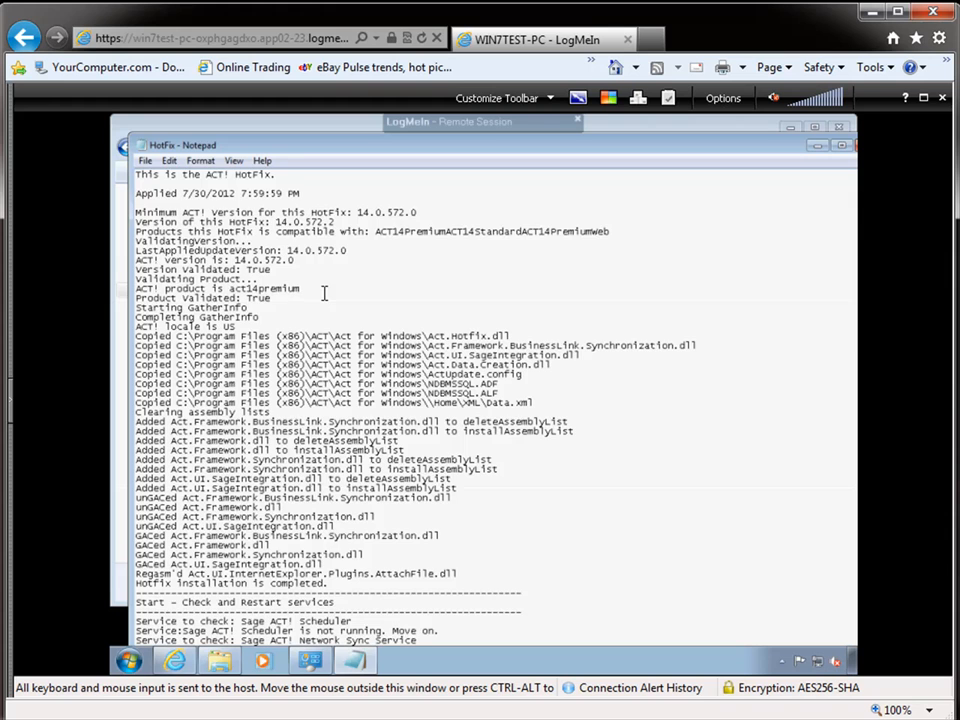
{"action": "key", "text": "ctrl+a"}
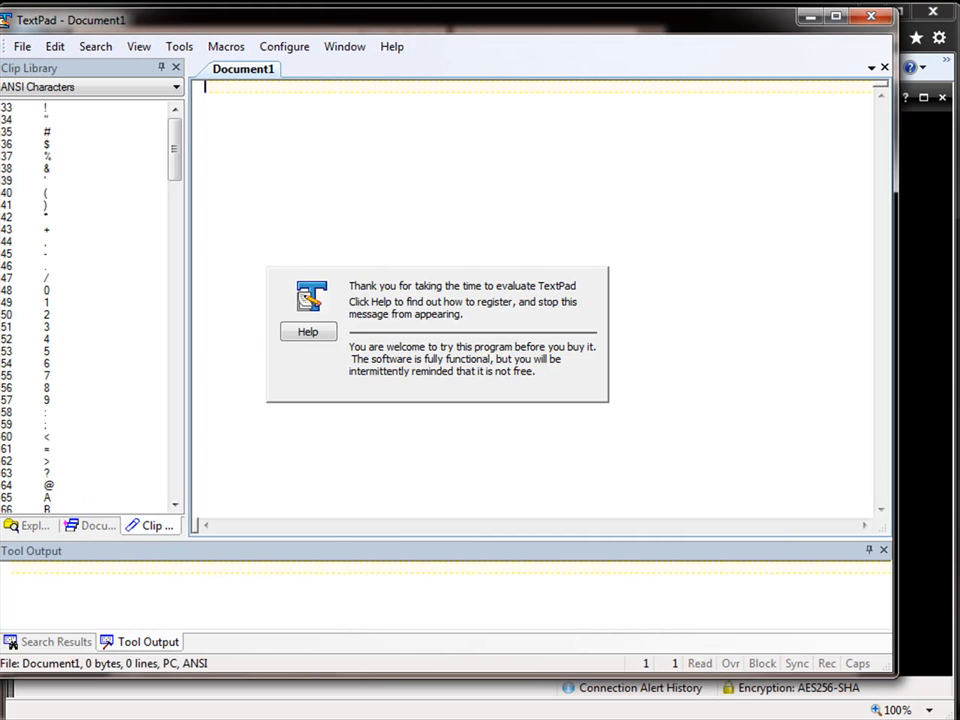
Reselect all of the remote HotFix log text in Notepad.
{"action": "right_click", "coordinate": [298, 115]}
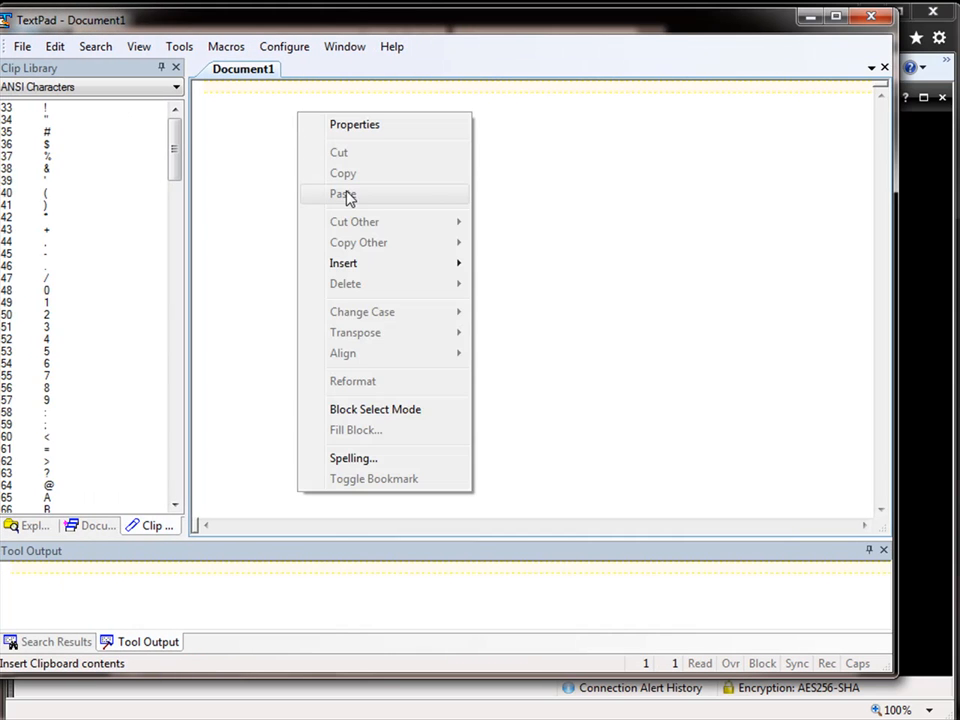
{"action": "left_click", "coordinate": [652, 159]}
{"action": "left_click", "coordinate": [810, 17]}
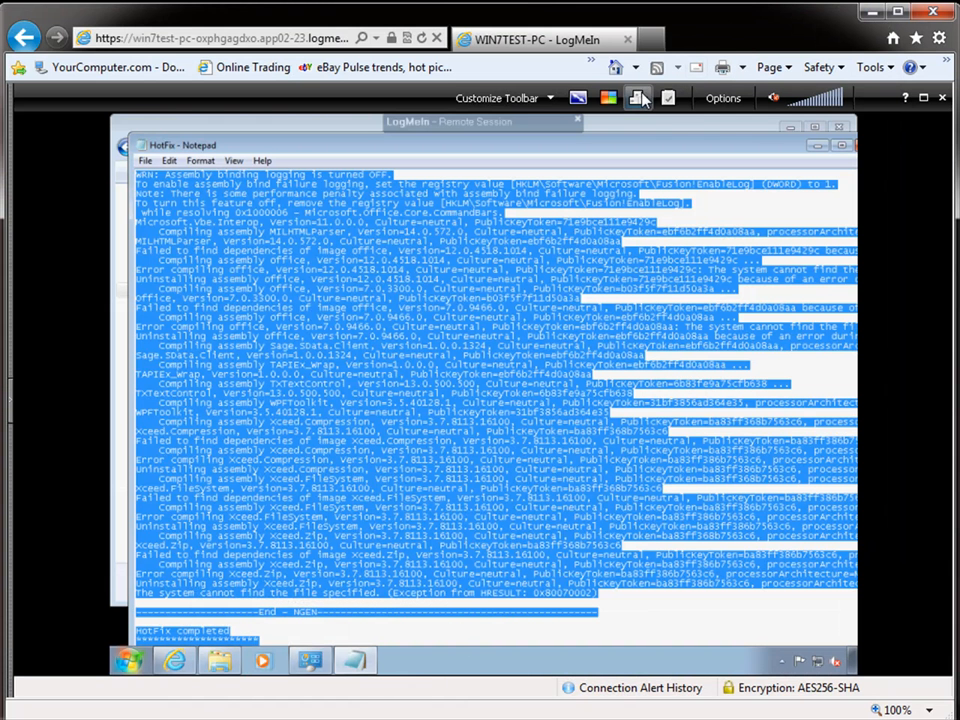
{"action": "left_click", "coordinate": [673, 104]}
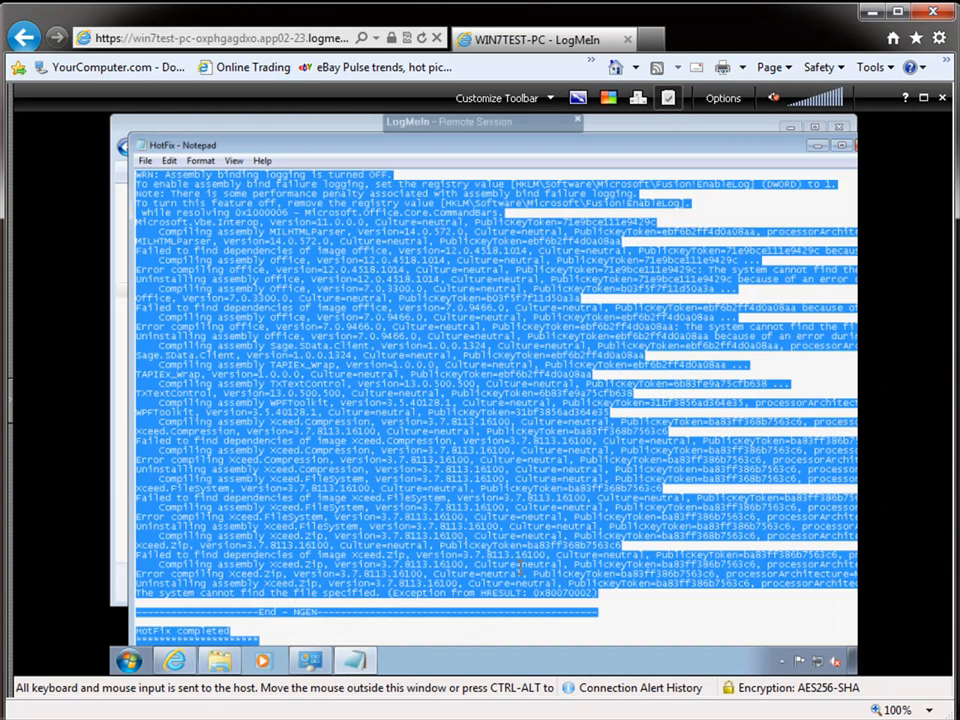
{"action": "left_click", "coordinate": [427, 418]}
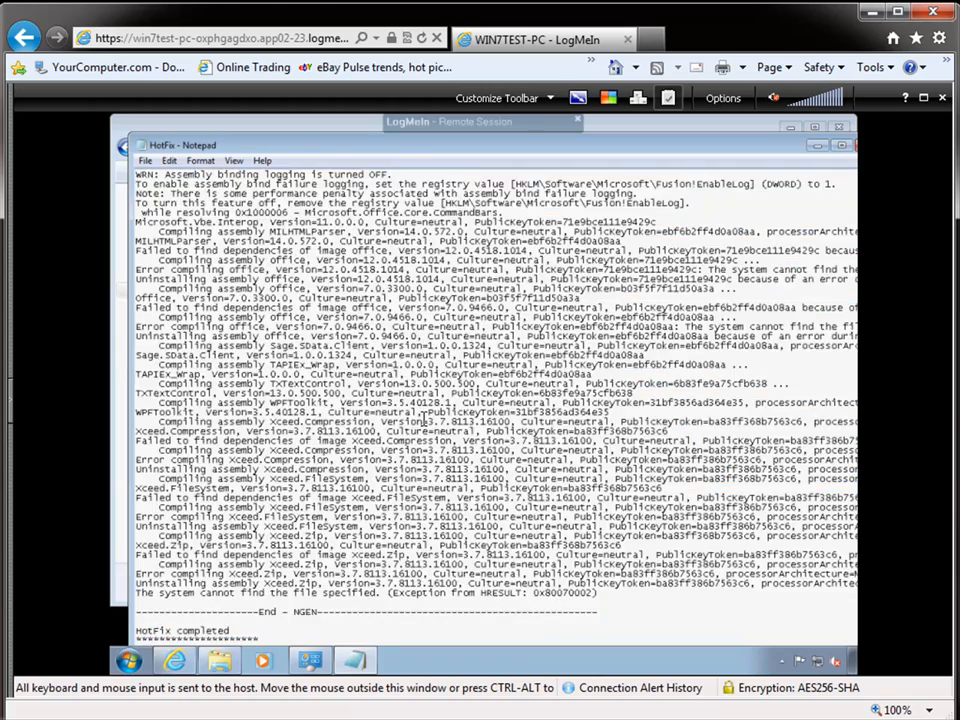
{"action": "key", "text": "ctrl+a"}
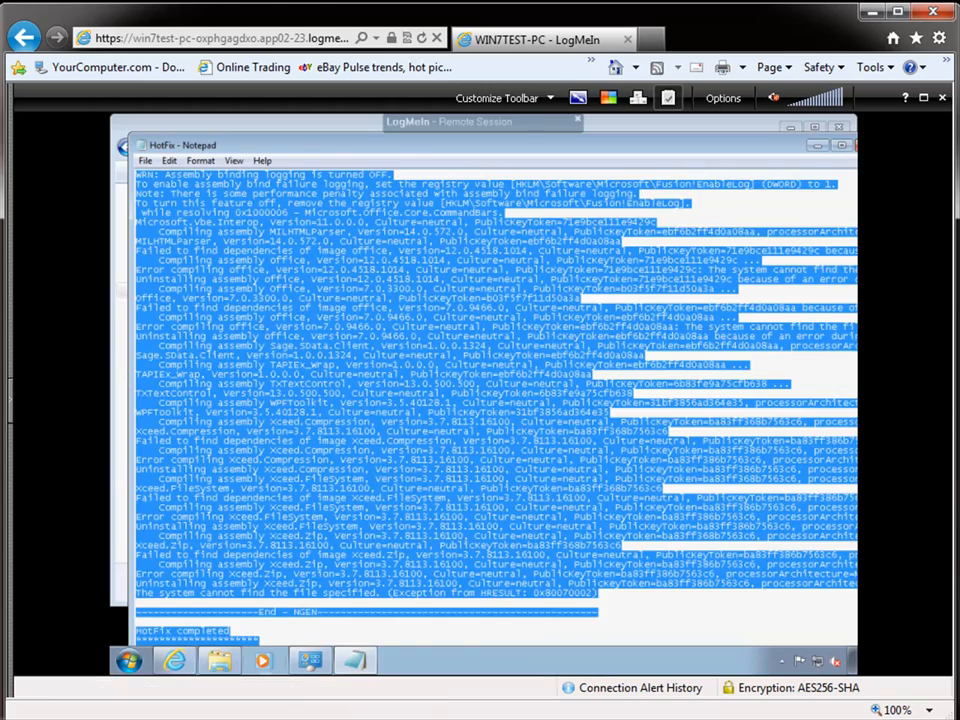
Paste the log into TextPad's Document1, review it from the top, then close without saving.
{"action": "left_click", "coordinate": [284, 718]}
{"action": "key", "text": "ctrl+v"}
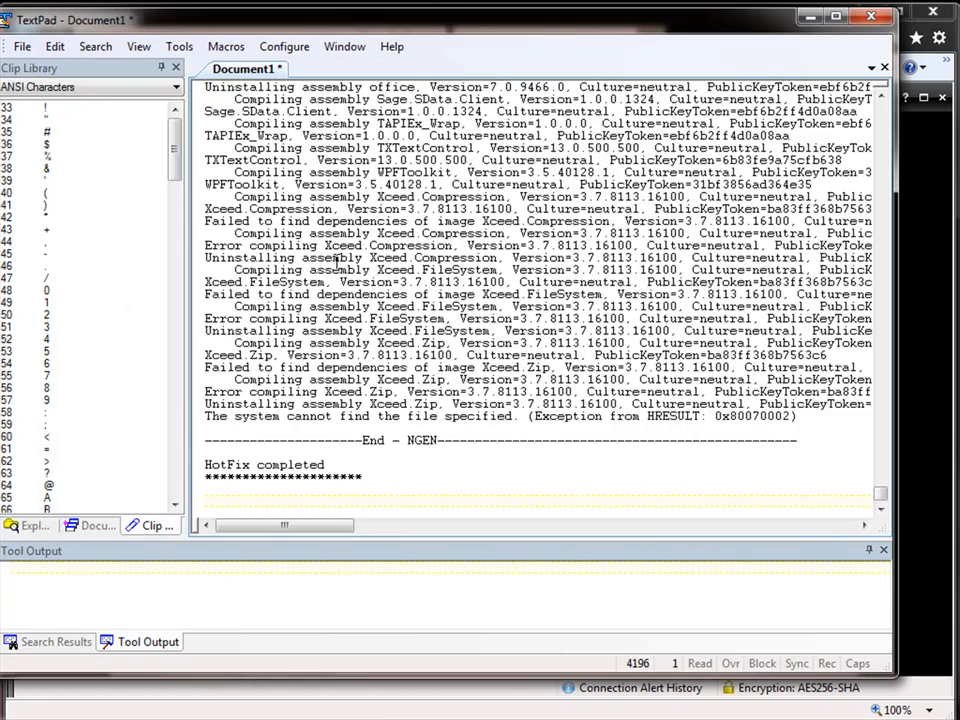
{"action": "scroll", "coordinate": [337, 262], "scroll_direction": "up", "scroll_amount": 7}
{"action": "scroll", "coordinate": [337, 262], "scroll_direction": "up", "scroll_amount": 6}
{"action": "left_click", "coordinate": [337, 260]}
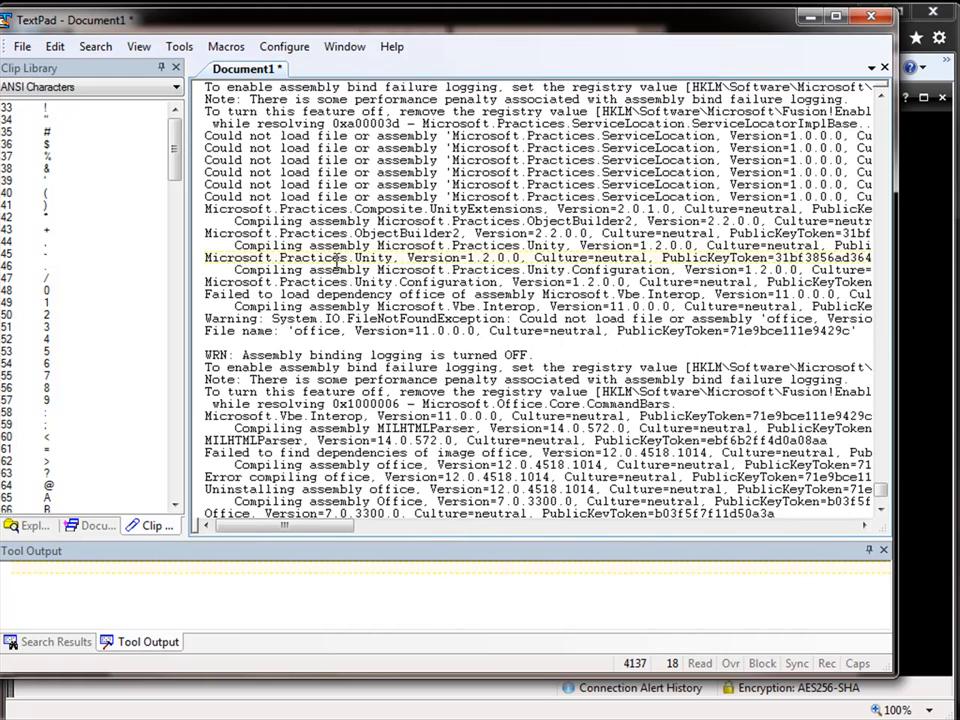
{"action": "key", "text": "ctrl+Home"}
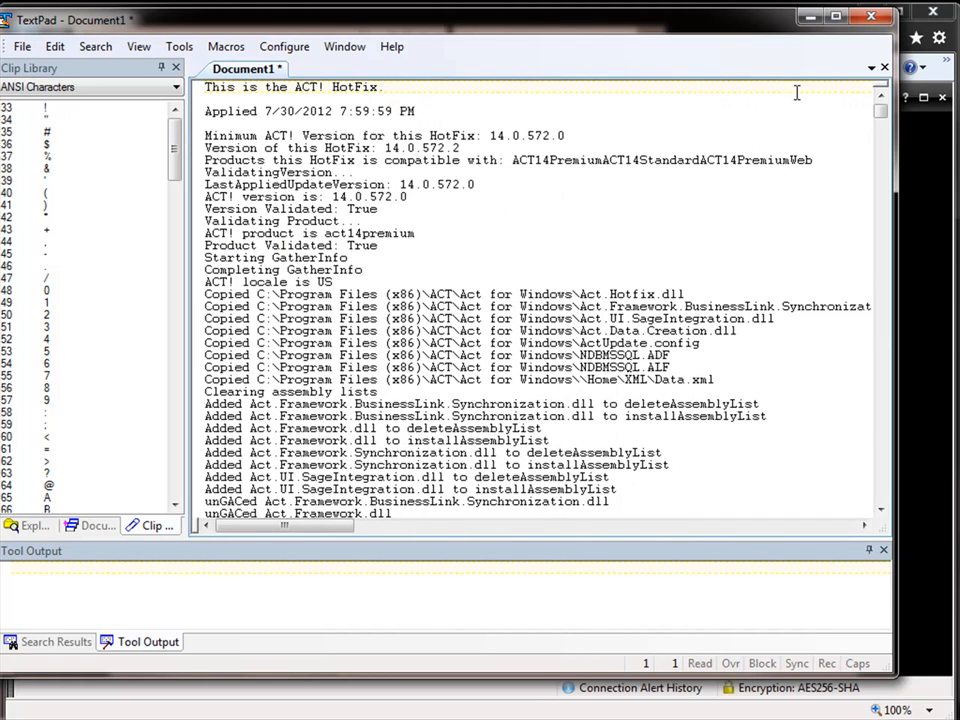
{"action": "left_click", "coordinate": [872, 18]}
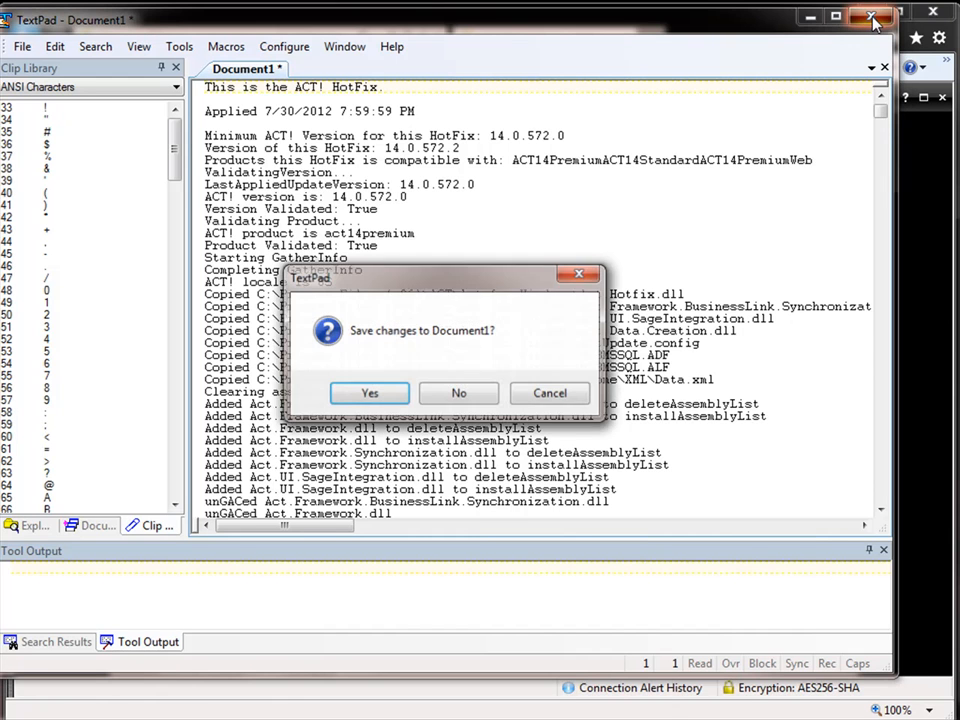
{"action": "left_click", "coordinate": [458, 394]}
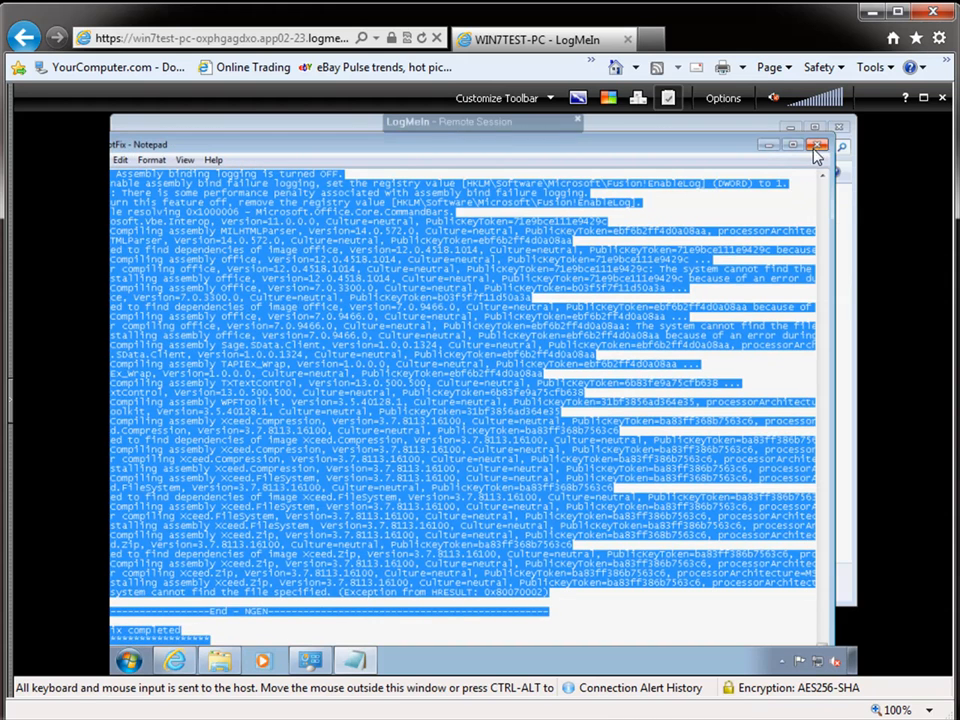
Close the remote HotFix Notepad window and deselect HotFix in the Documents library.
{"action": "left_click", "coordinate": [815, 147]}
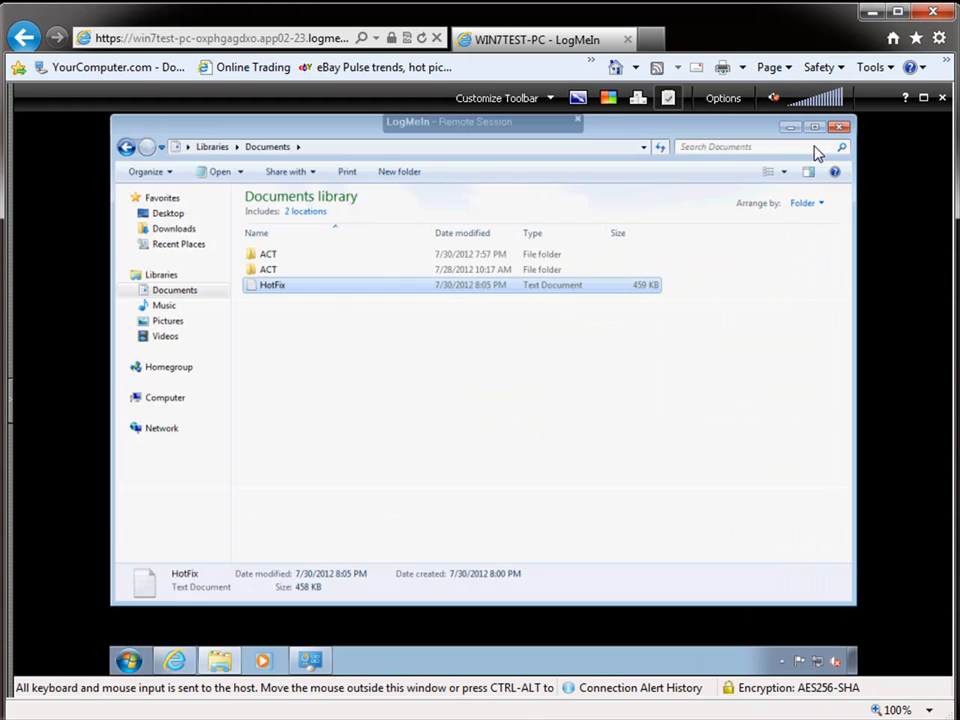
{"action": "left_click", "coordinate": [729, 102]}
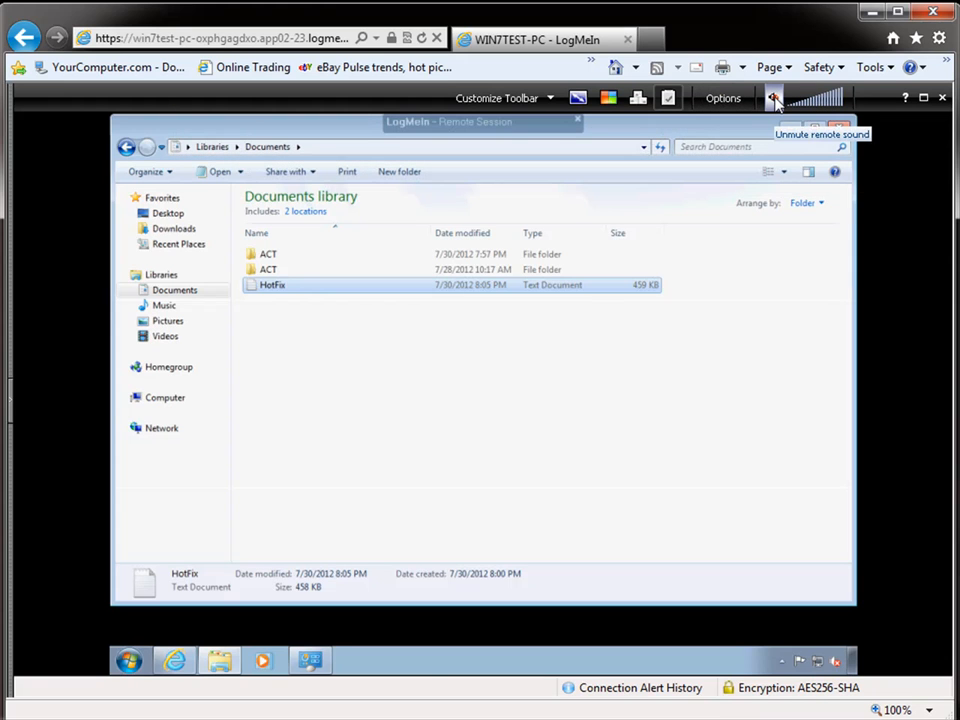
{"action": "left_click", "coordinate": [670, 373]}
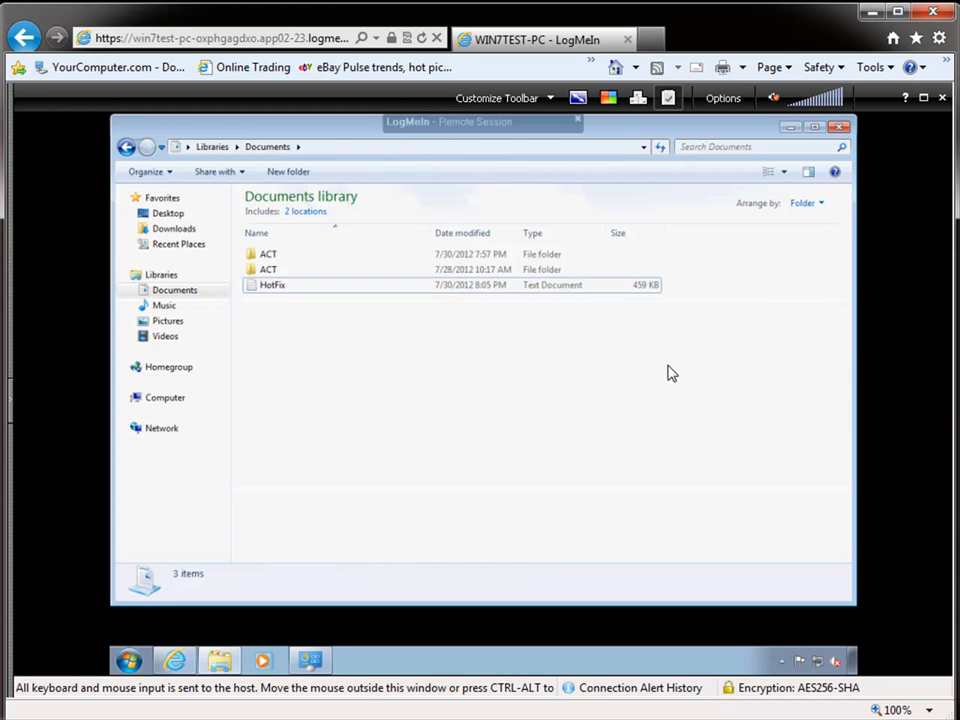